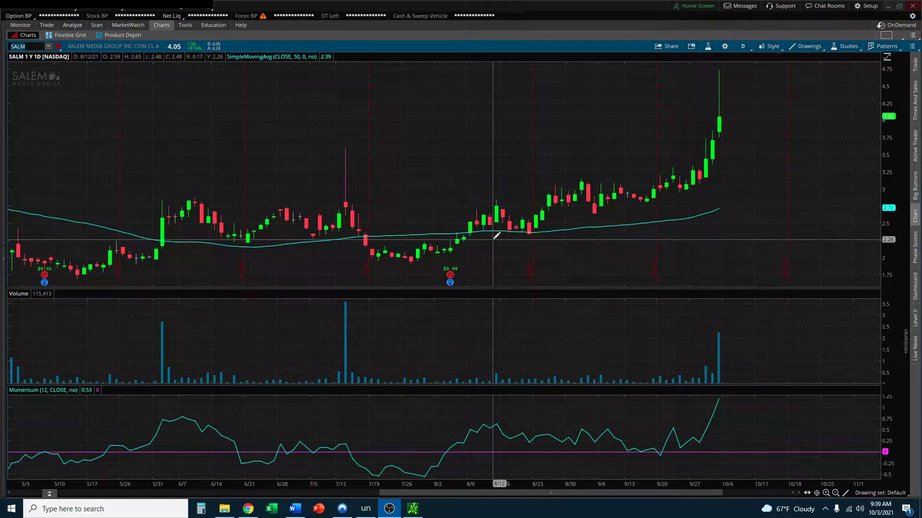
right_click(557, 232)
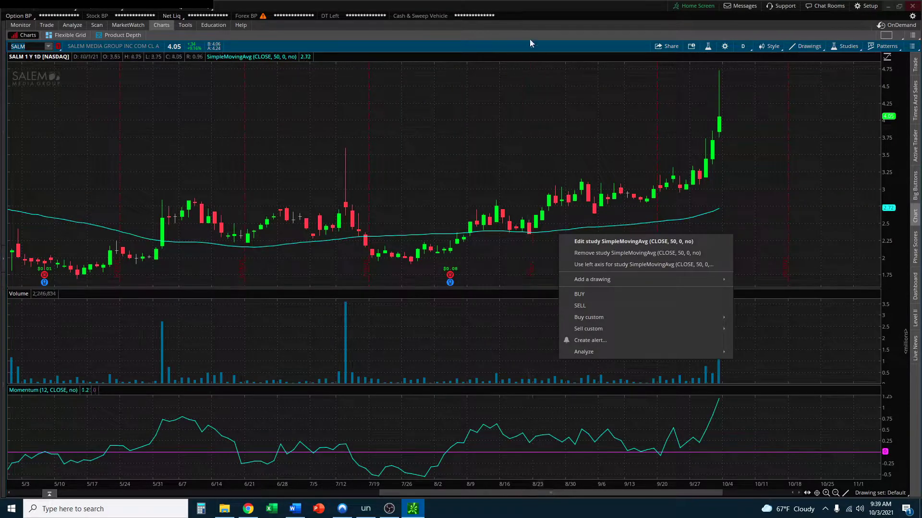
click(531, 276)
right_click(509, 432)
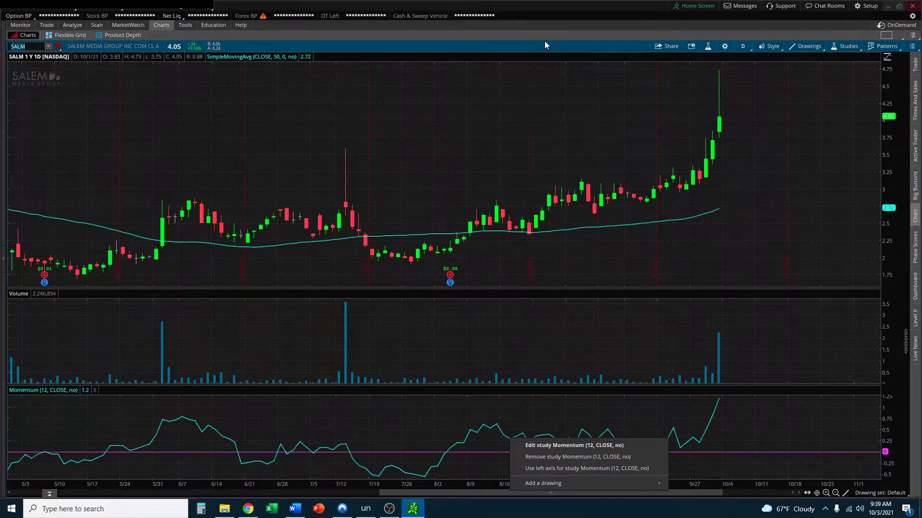
click(658, 243)
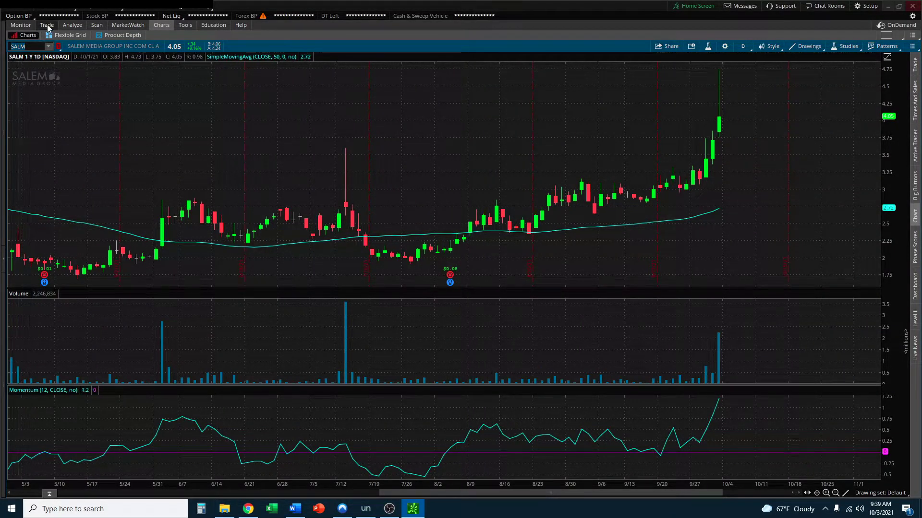
In the stock scanner, remove the existing custom study filter and add a new study filter
click(98, 26)
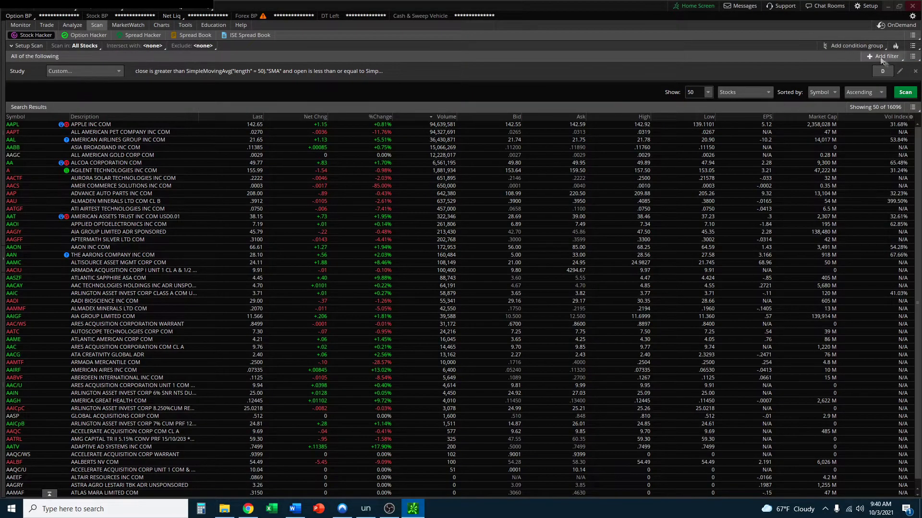
click(914, 71)
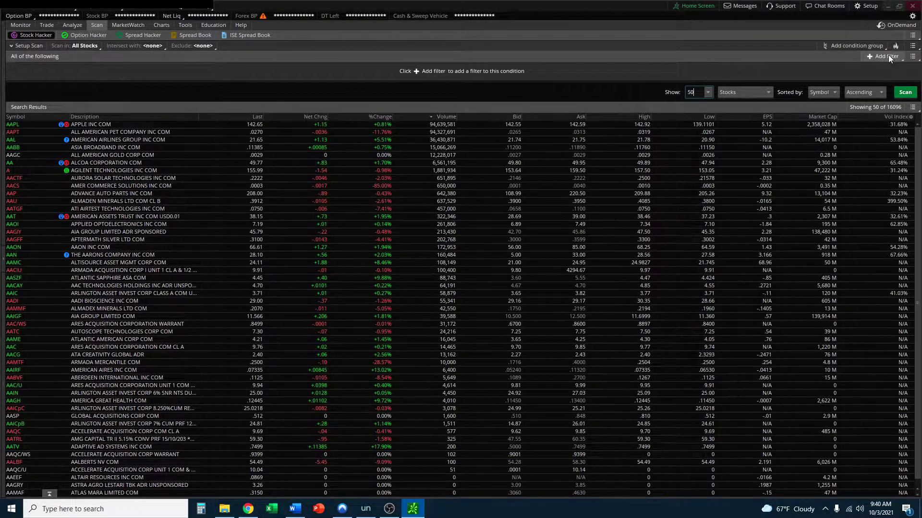
click(888, 56)
click(875, 106)
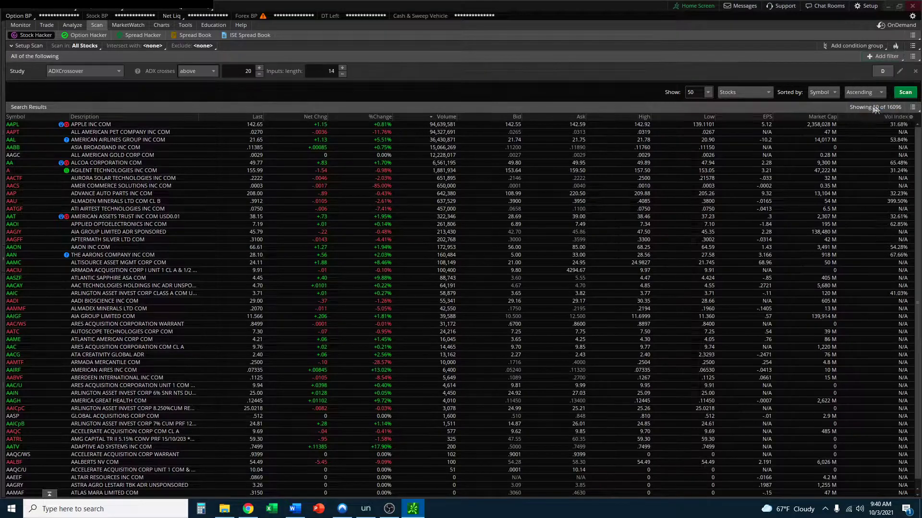
click(901, 72)
click(892, 78)
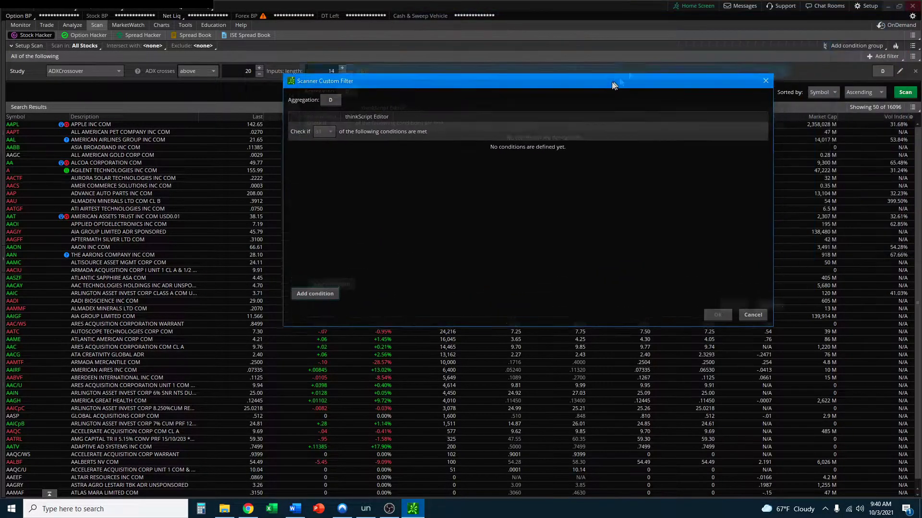
click(313, 302)
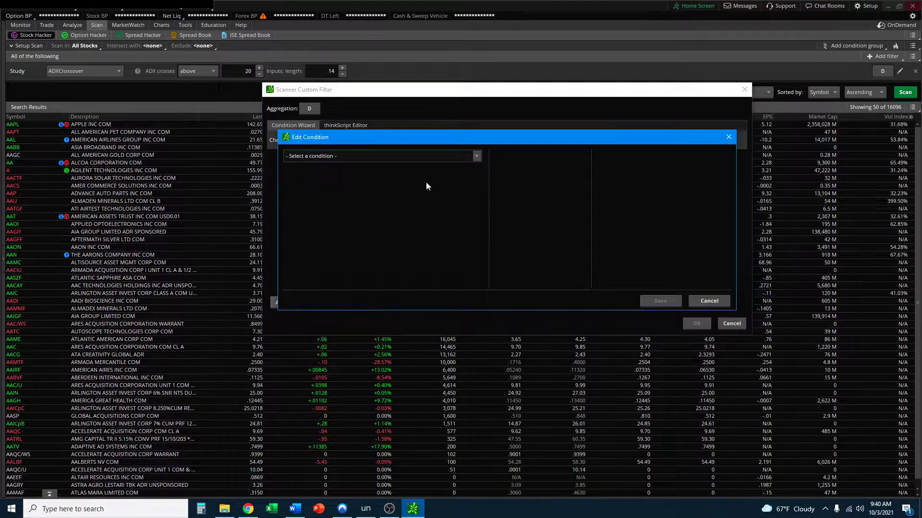
click(411, 157)
click(351, 207)
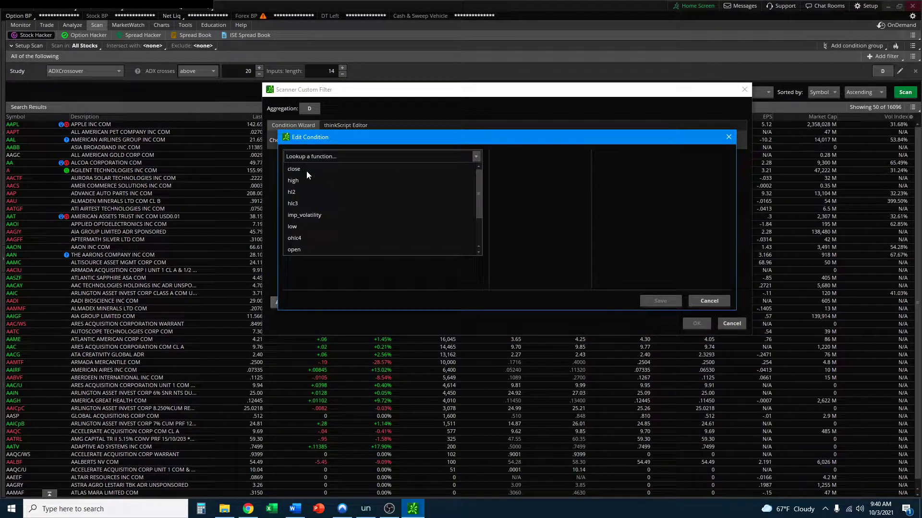
click(296, 250)
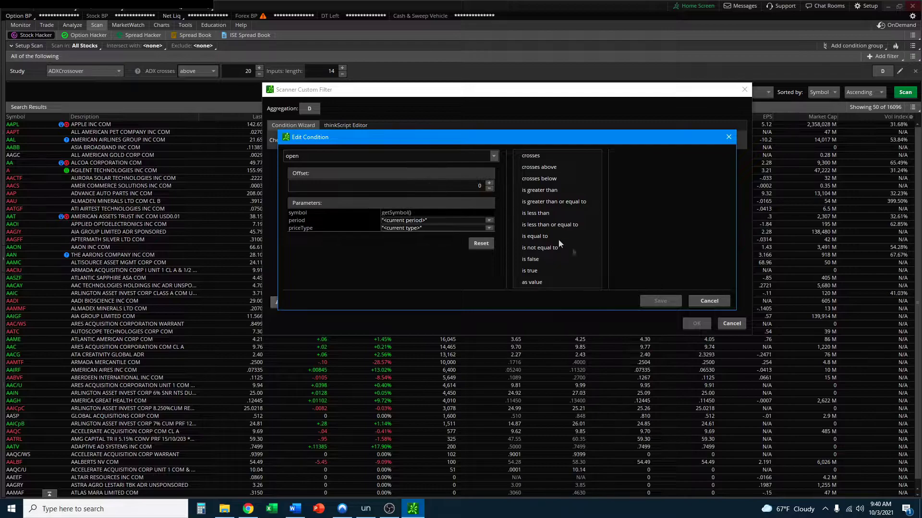
click(709, 301)
click(732, 323)
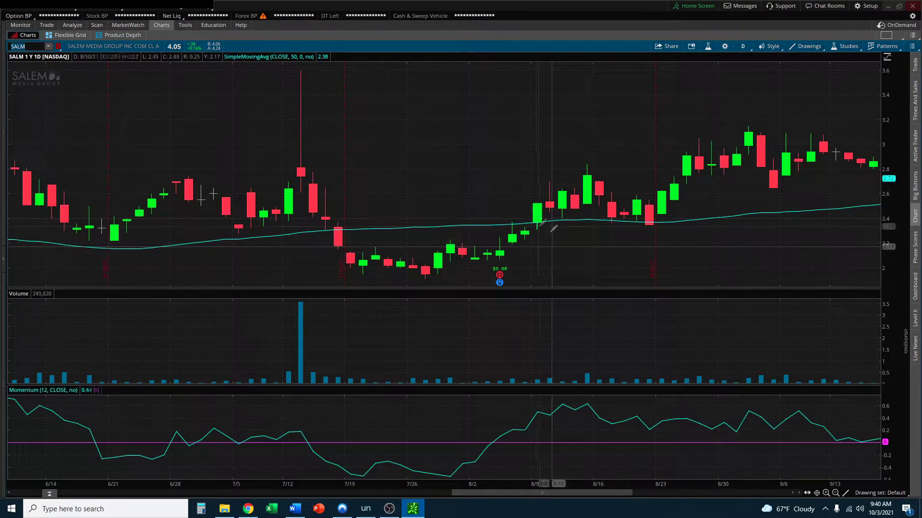
scroll(541, 221, down, 3)
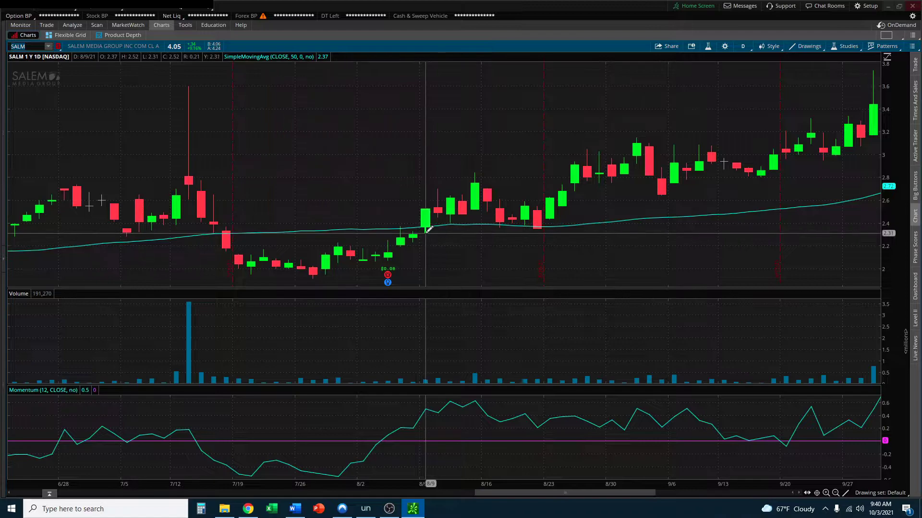
right_click(416, 230)
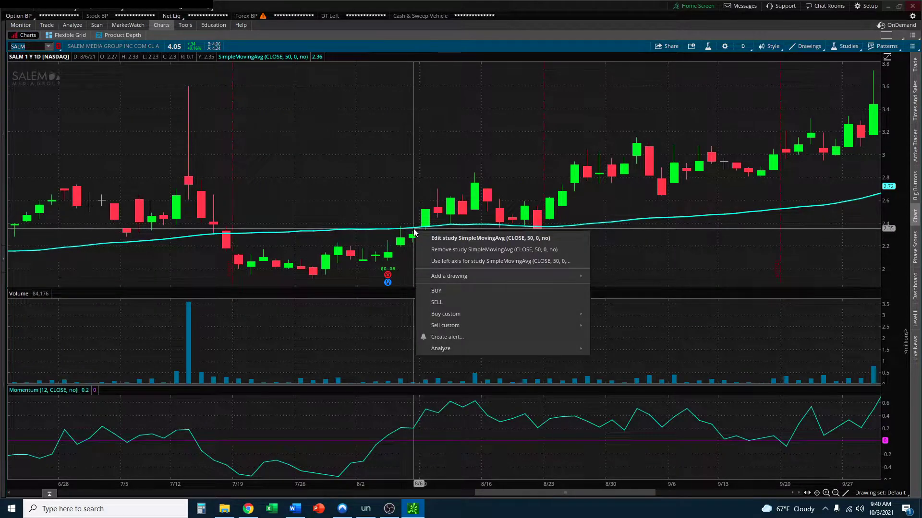
click(478, 59)
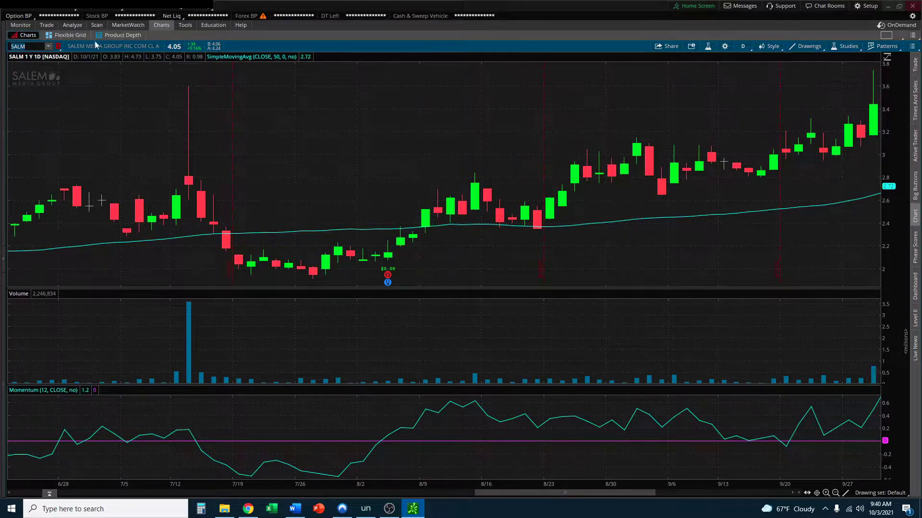
Open the scanner's study filter for custom editing and delete its default ADXCrossover condition
click(94, 26)
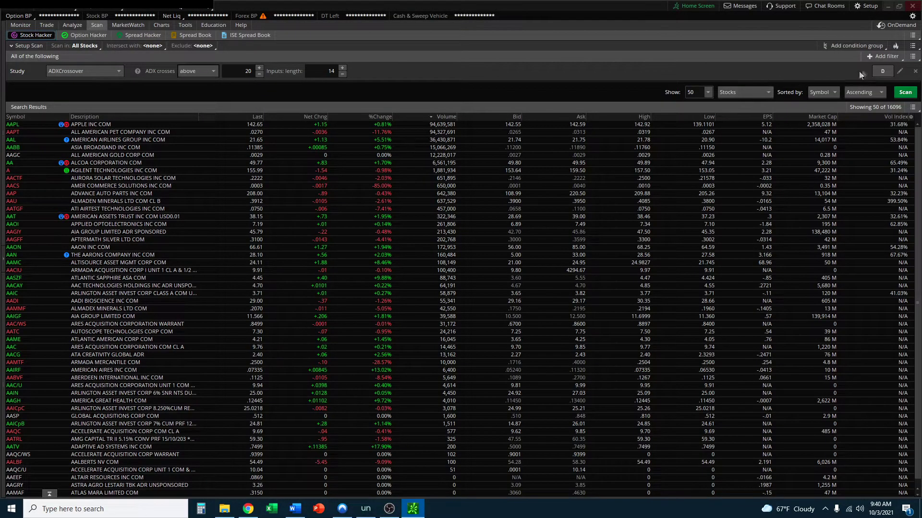
click(898, 70)
drag(621, 10, 381, 128)
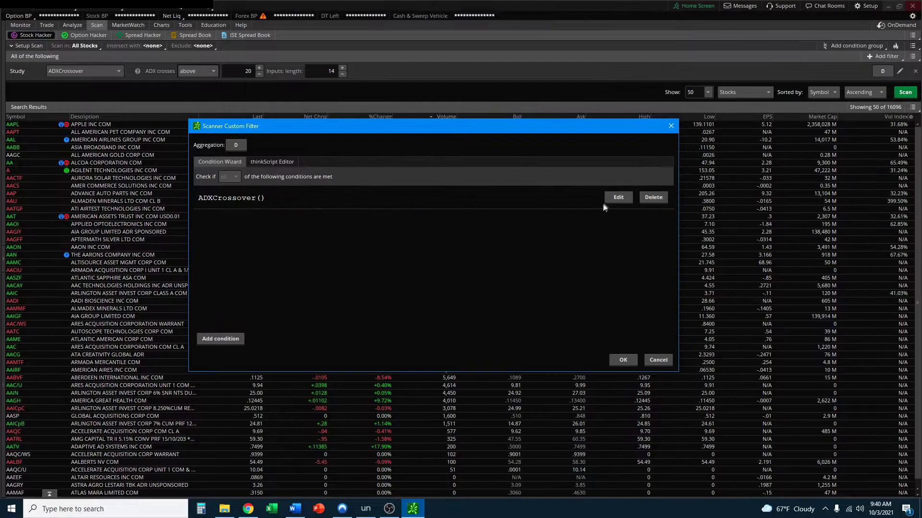
click(653, 197)
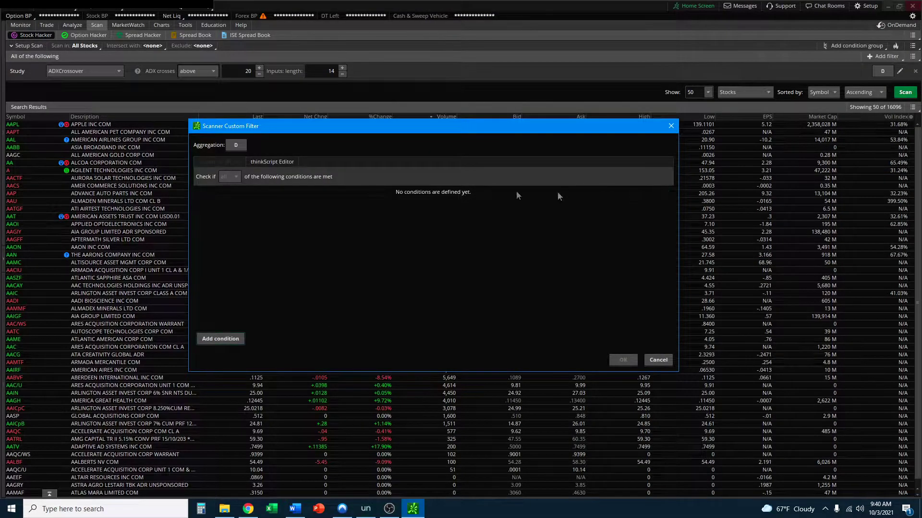
Start a new condition on the open price with the comparison "is less than or equal to"
click(219, 339)
click(326, 198)
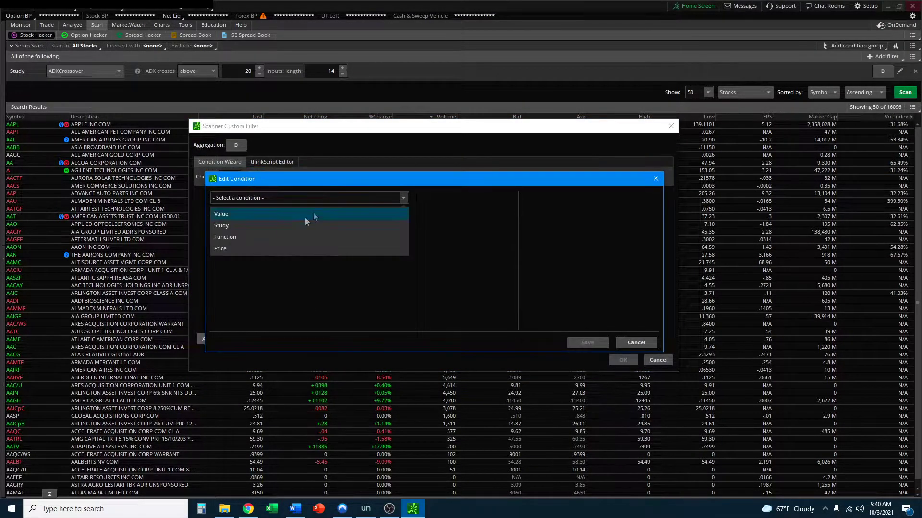
click(271, 247)
click(227, 290)
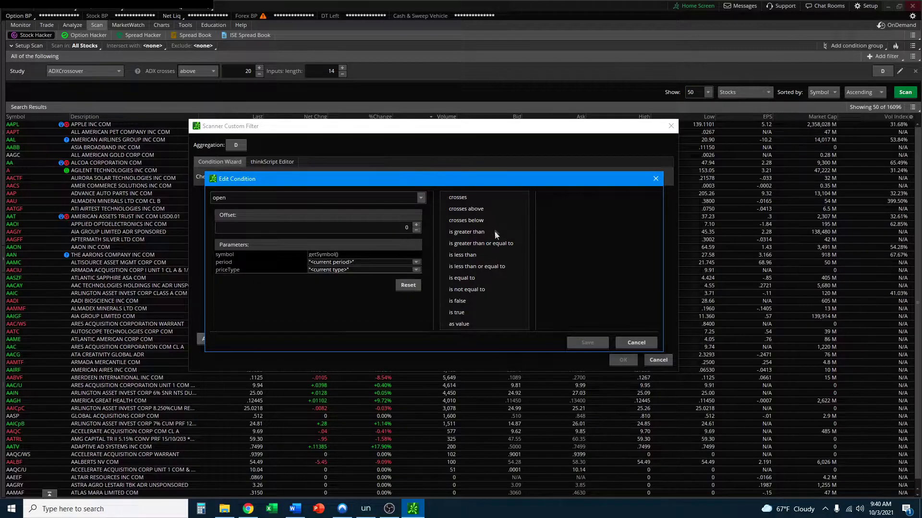
click(470, 267)
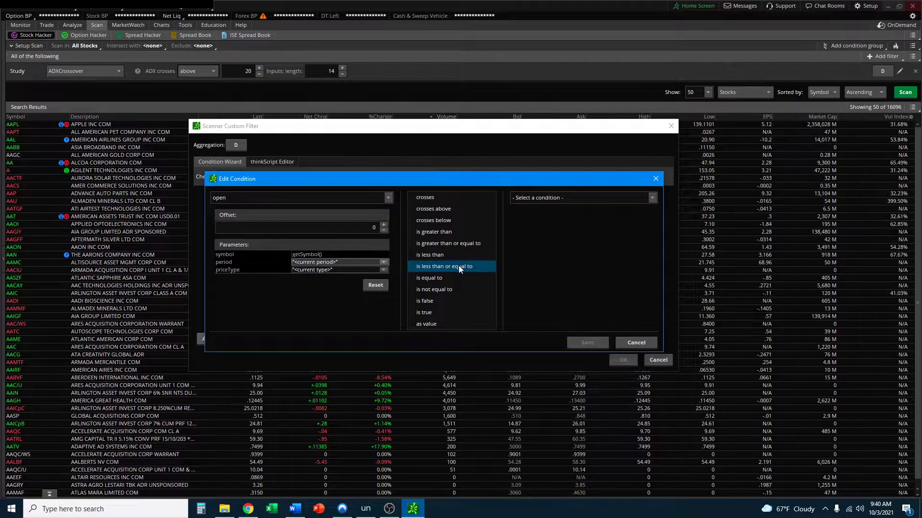
Compare the open price with the SimpleMovingAvg study at length 50 and save the condition
click(575, 197)
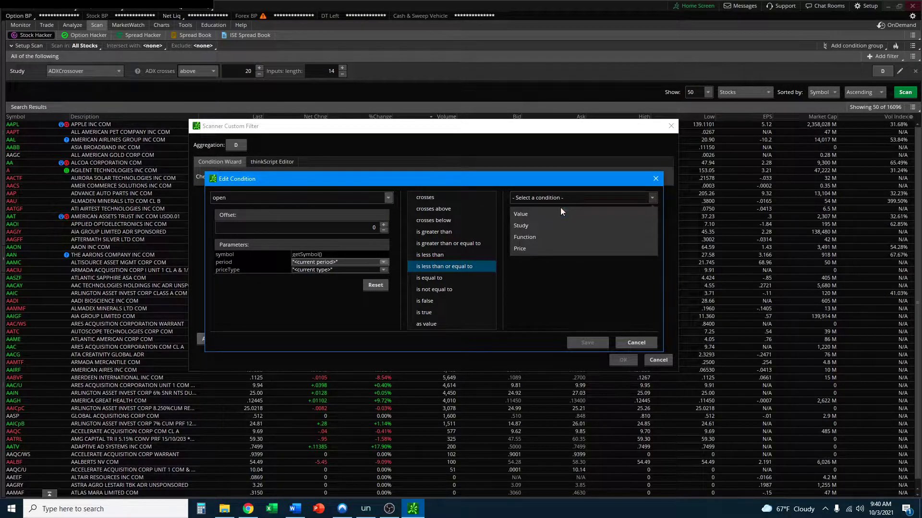
click(534, 226)
text(simple)
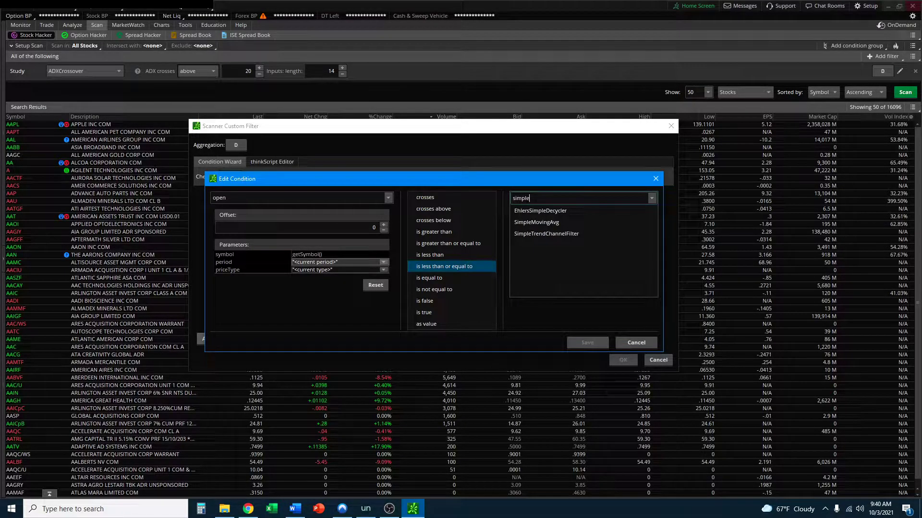
click(536, 222)
click(621, 303)
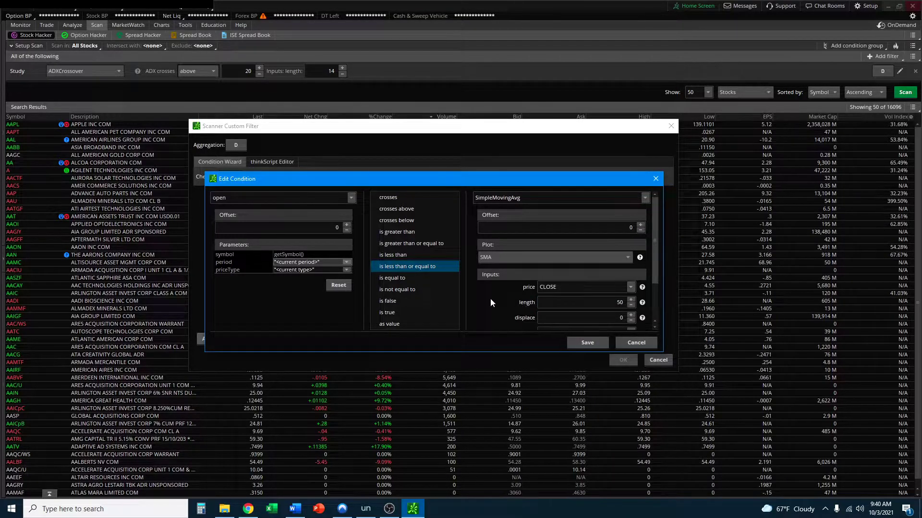
scroll(490, 298, down, 2)
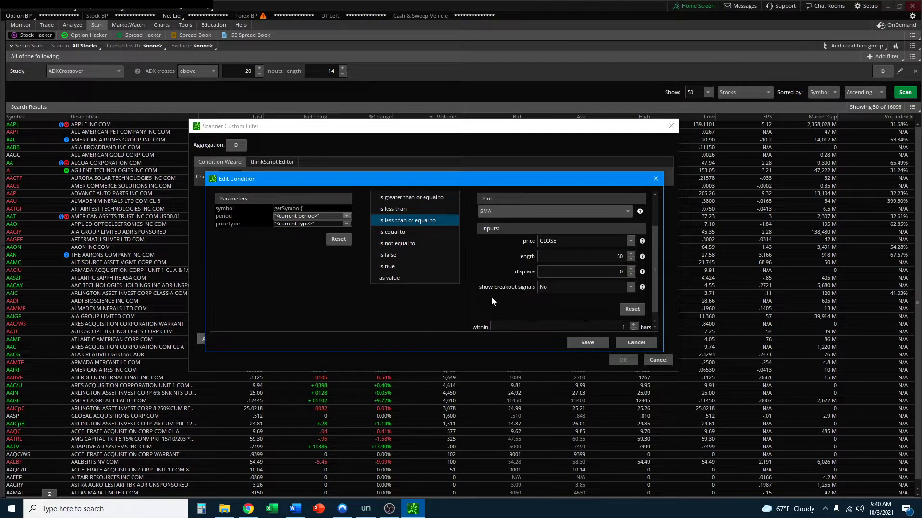
click(587, 343)
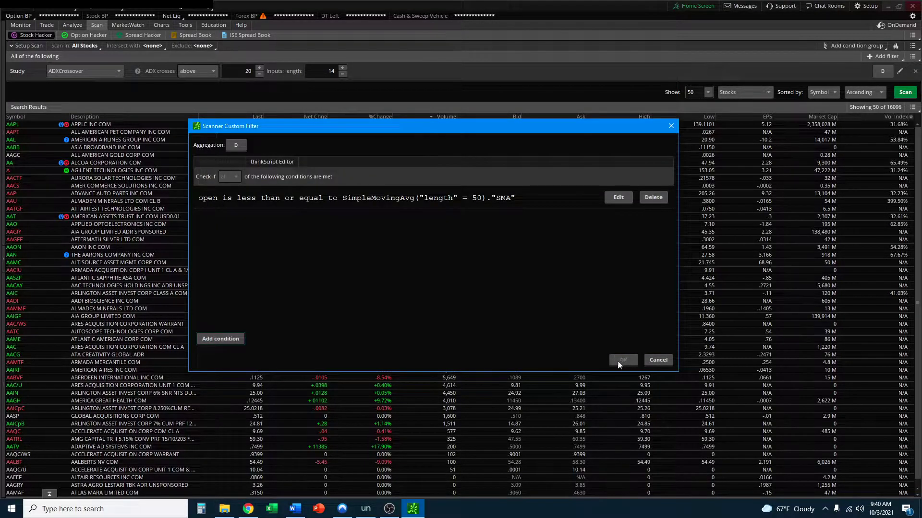
Start a second condition on the close price with the comparison "is greater than"
click(228, 343)
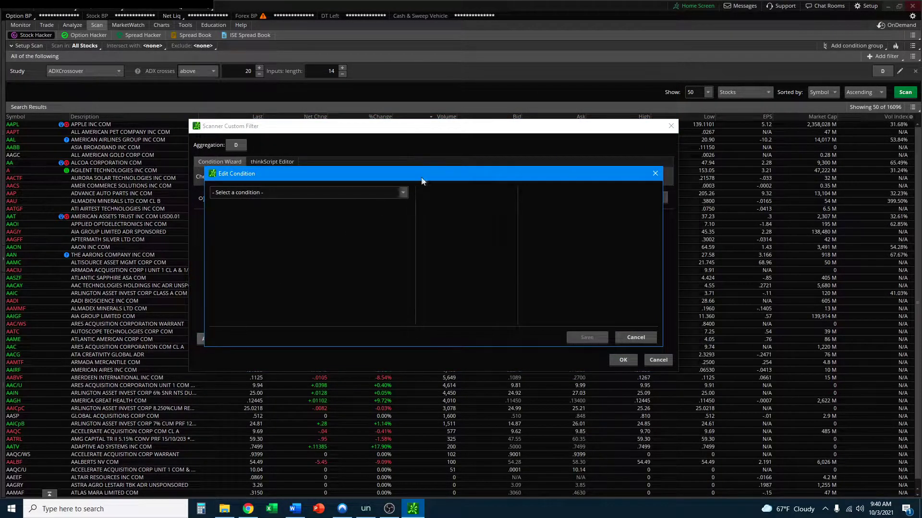
click(425, 216)
click(310, 264)
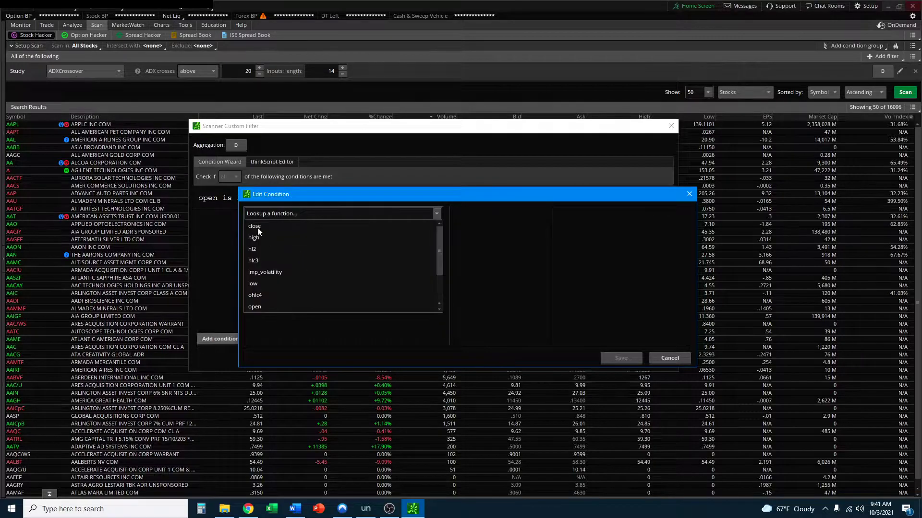
click(259, 230)
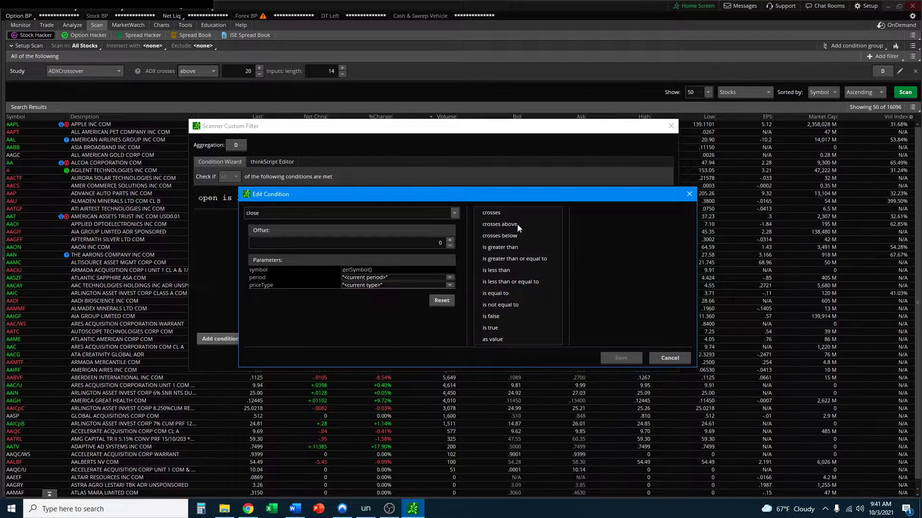
click(502, 247)
Compare the close price with the SimpleMovingAvg study at length 50, save the condition and apply the custom filter
click(628, 215)
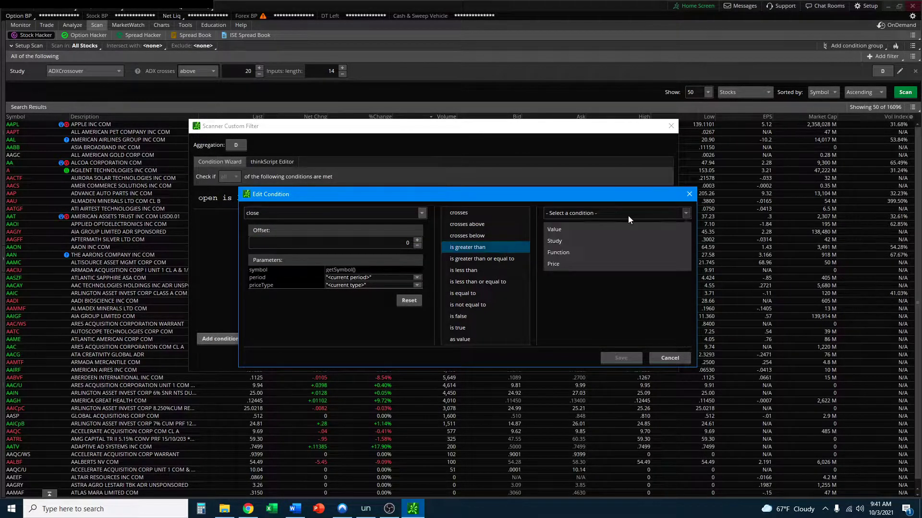
click(573, 241)
text(simple)
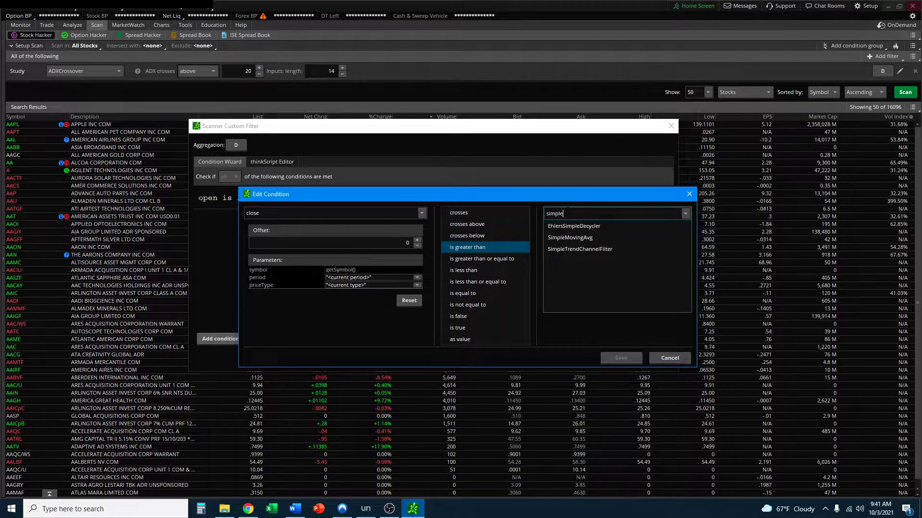
click(572, 238)
double_click(655, 318)
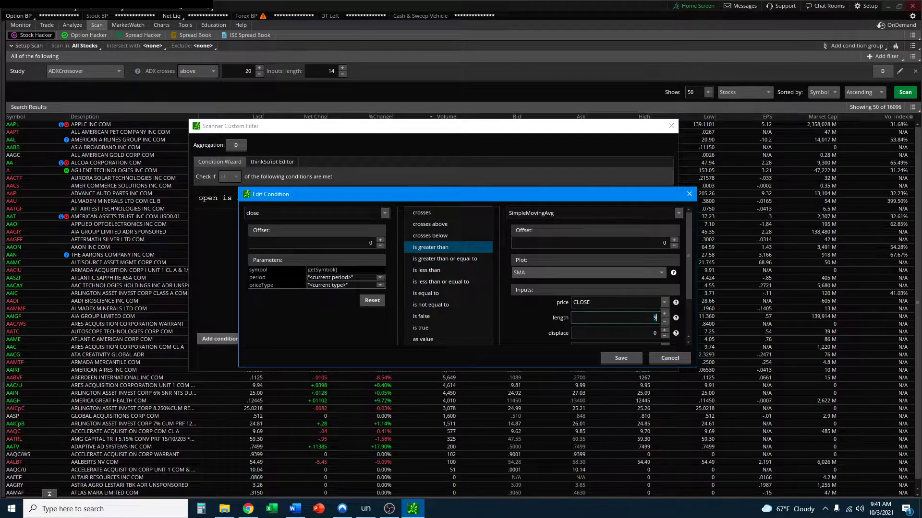
scroll(660, 309, down, 2)
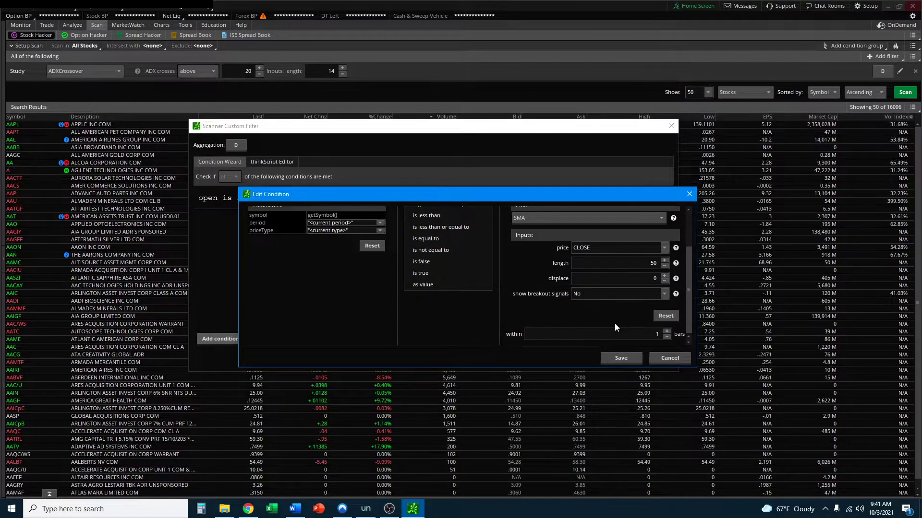
click(619, 358)
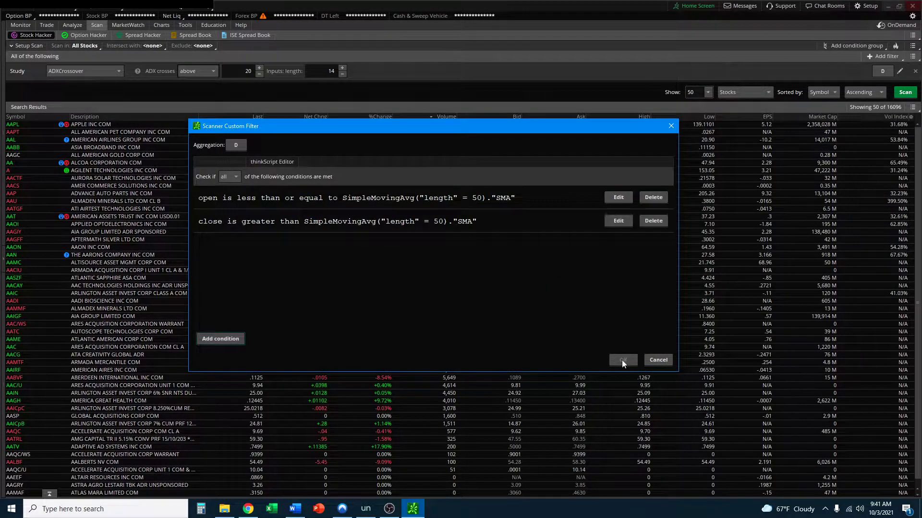
click(622, 360)
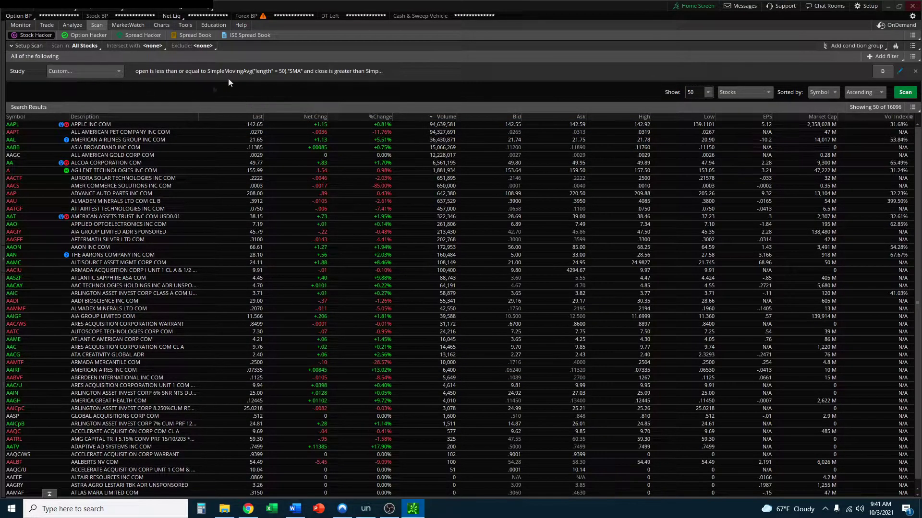
Examine the SALM daily chart, comparing the price bars around the 50-day moving average with the Momentum study
click(162, 25)
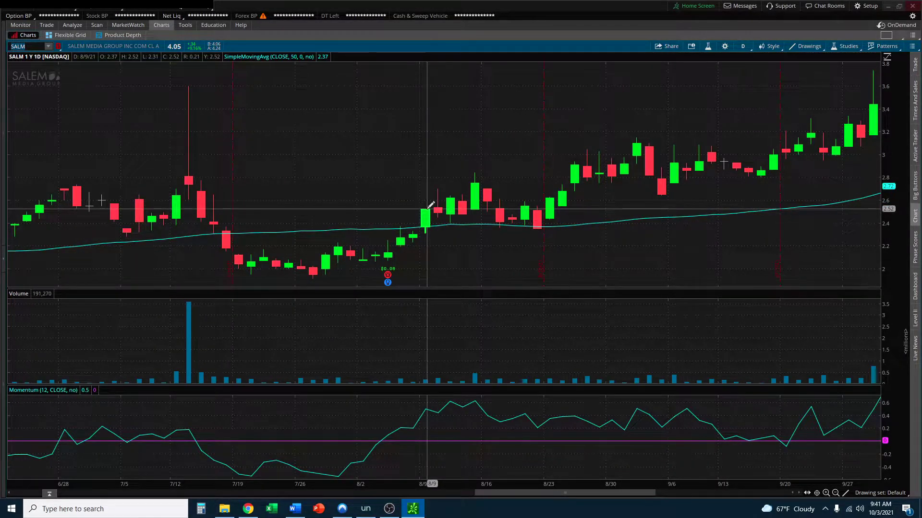
scroll(432, 205, down, 3)
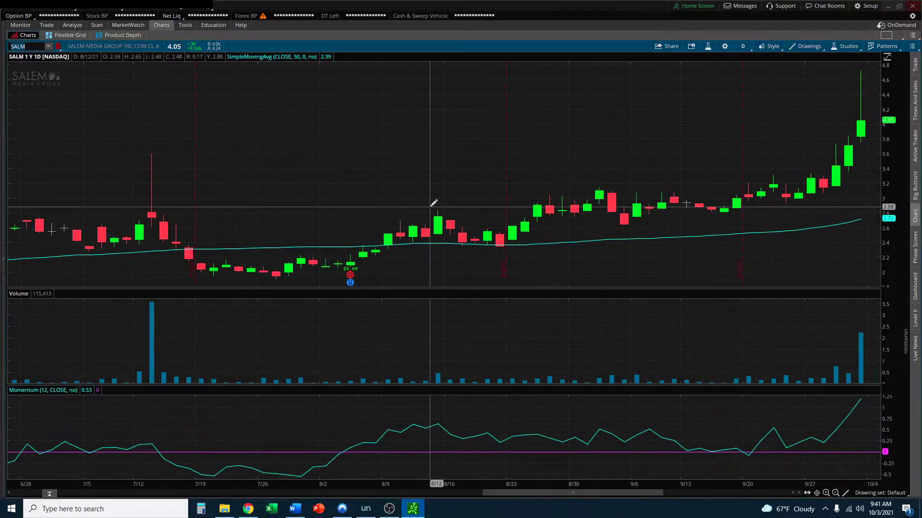
scroll(480, 221, down, 3)
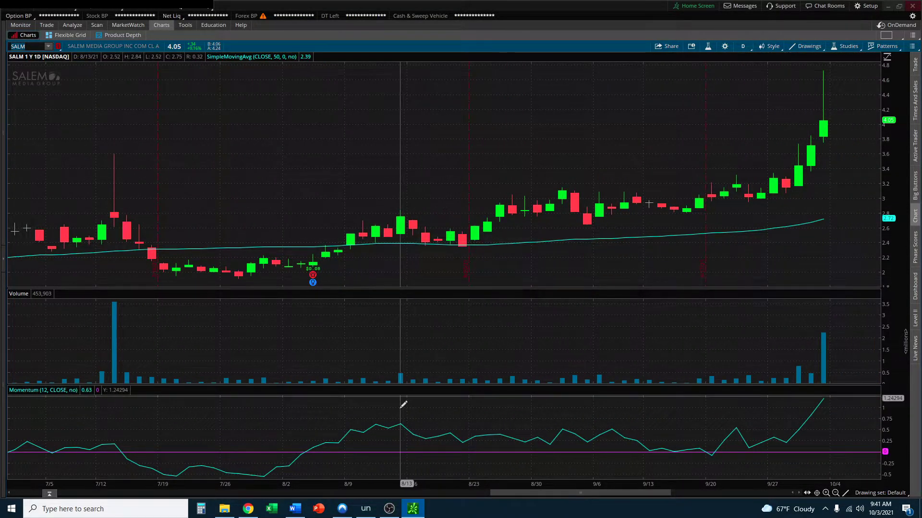
right_click(398, 429)
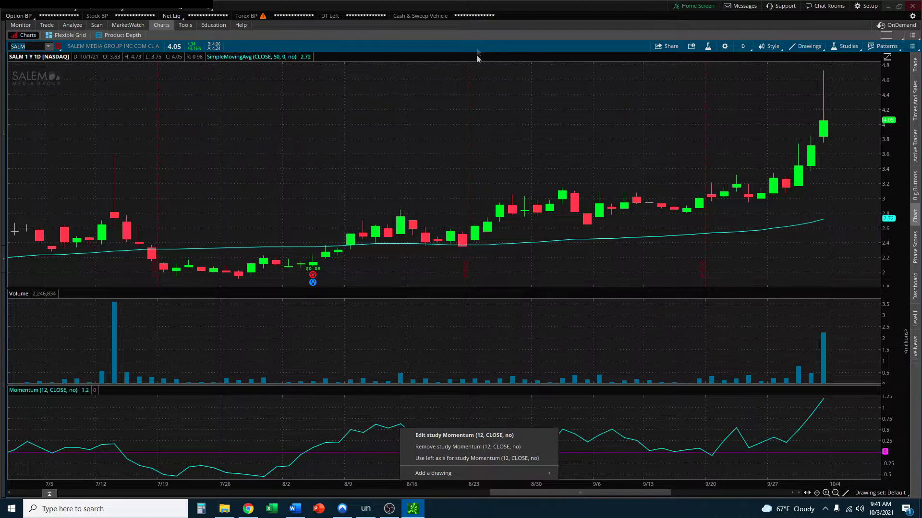
scroll(410, 123, up, 3)
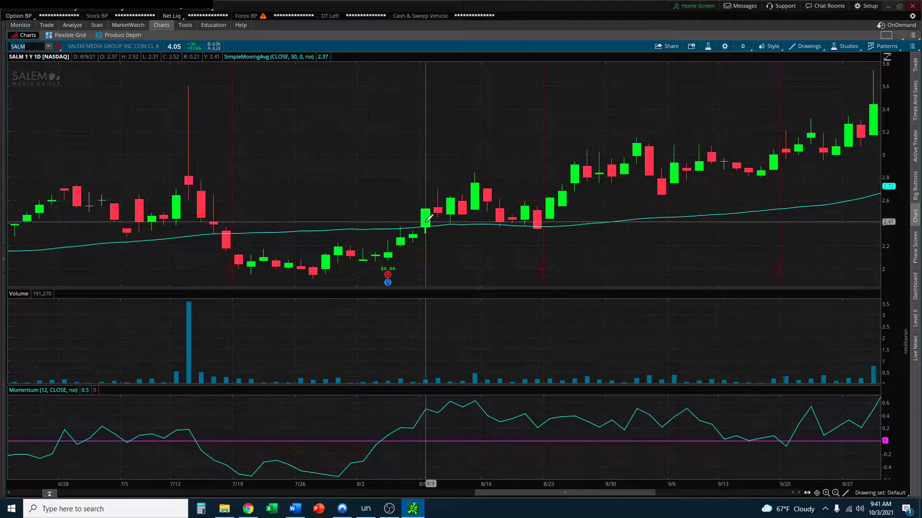
Add a study filter to the stock scan, open it for custom editing and delete its default ADXCrossover condition
click(94, 25)
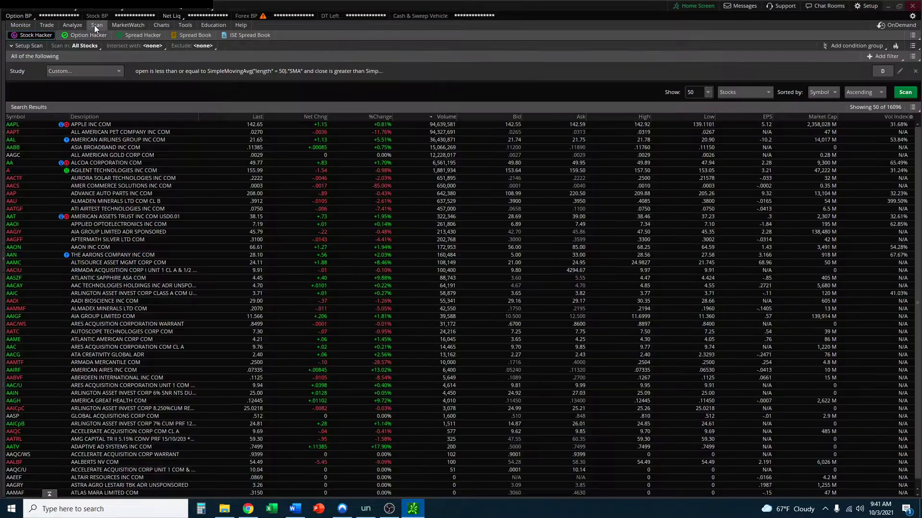
click(882, 57)
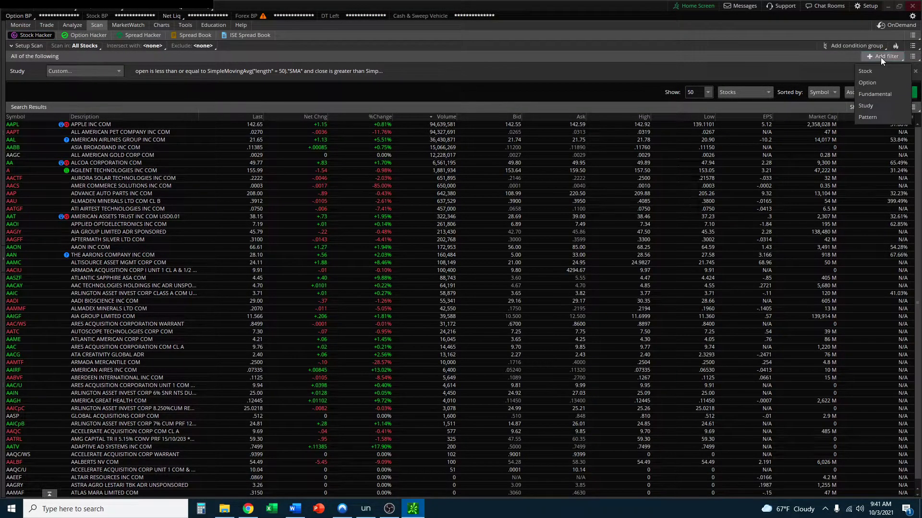
click(872, 105)
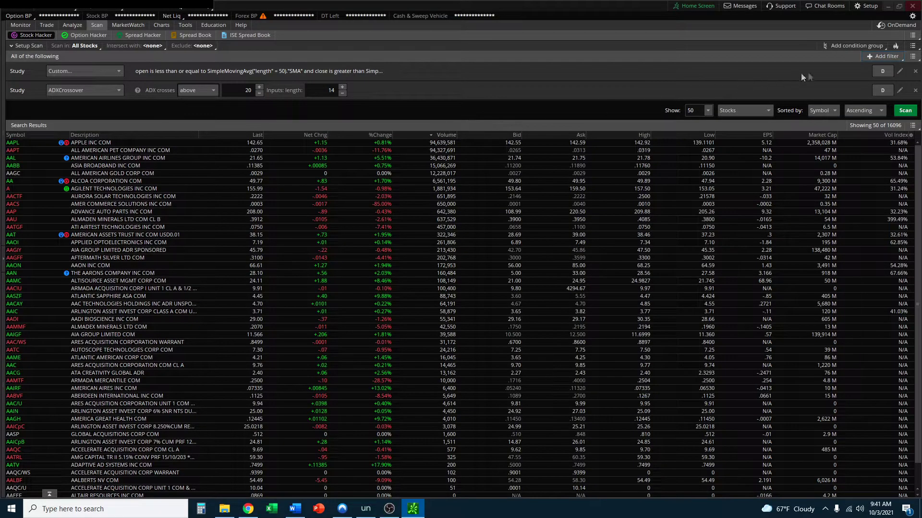
click(901, 90)
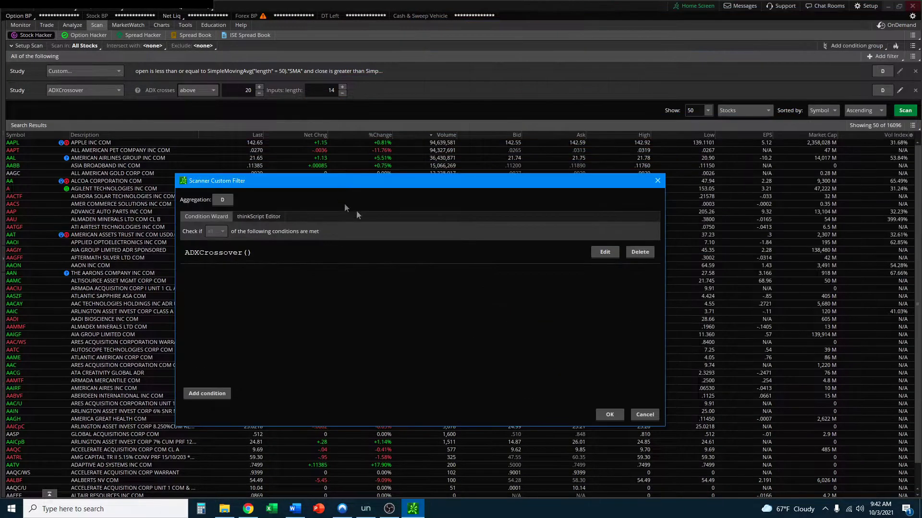
drag(564, 186, 593, 122)
click(670, 188)
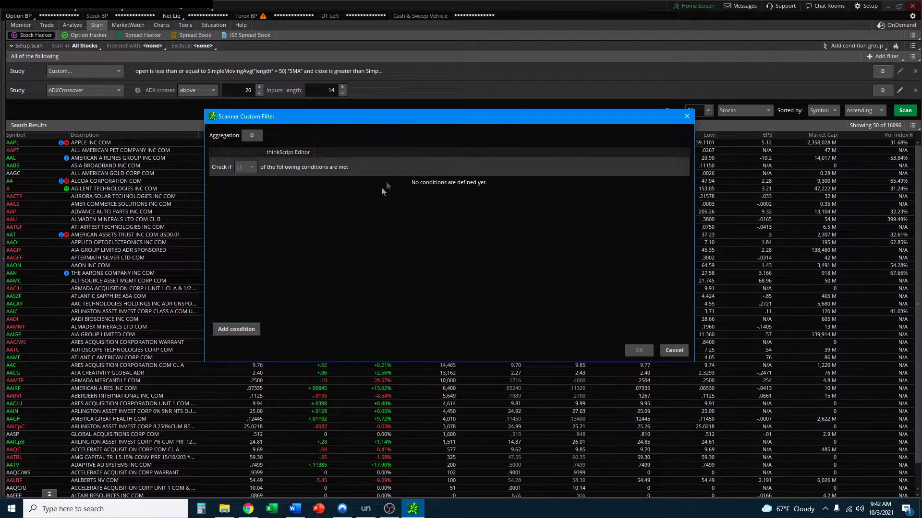
Start a new condition in the custom filter based on the Momentum study
click(236, 330)
click(387, 185)
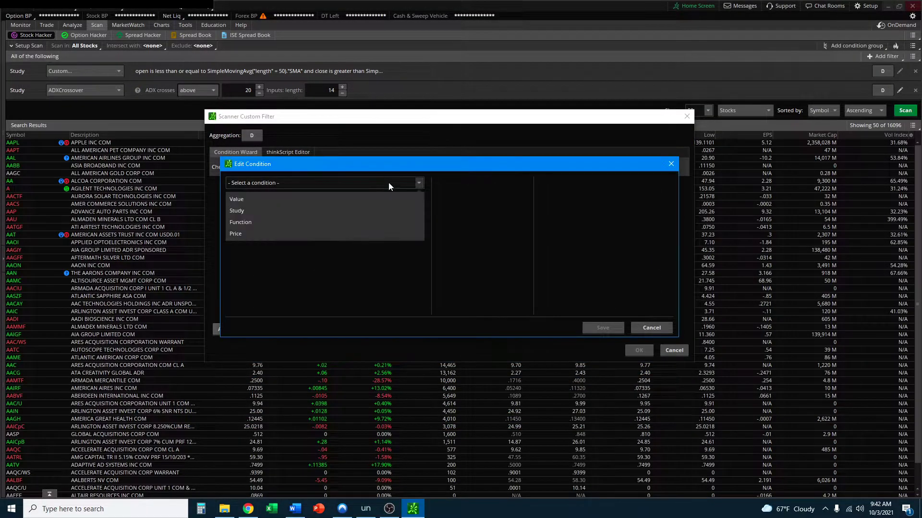
click(260, 212)
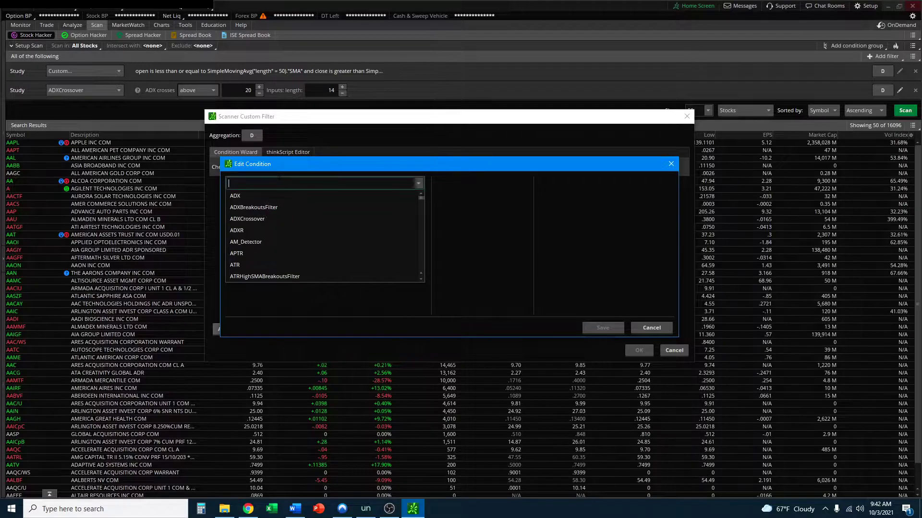
text(momentum)
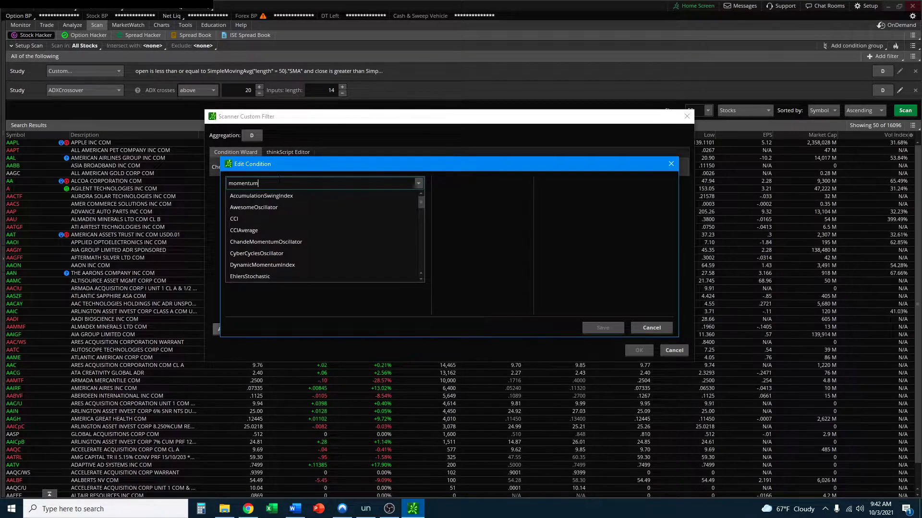
scroll(287, 242, down, 6)
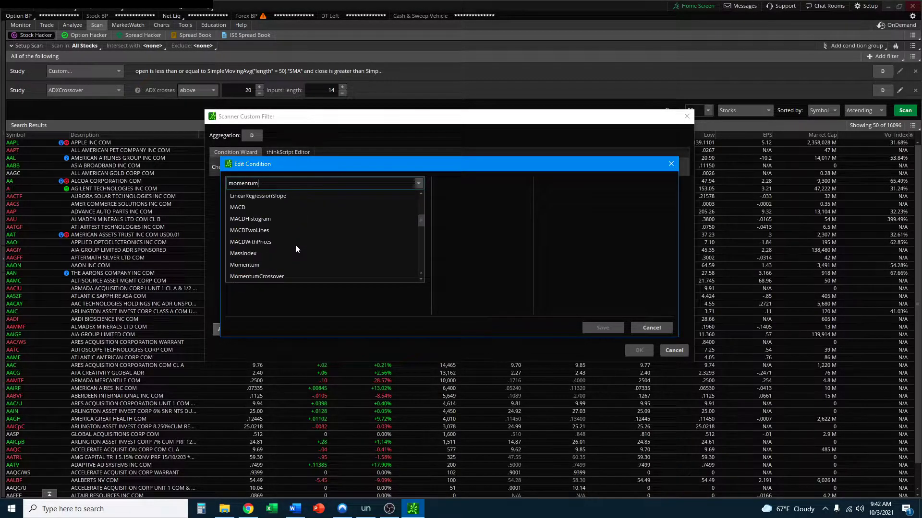
click(240, 231)
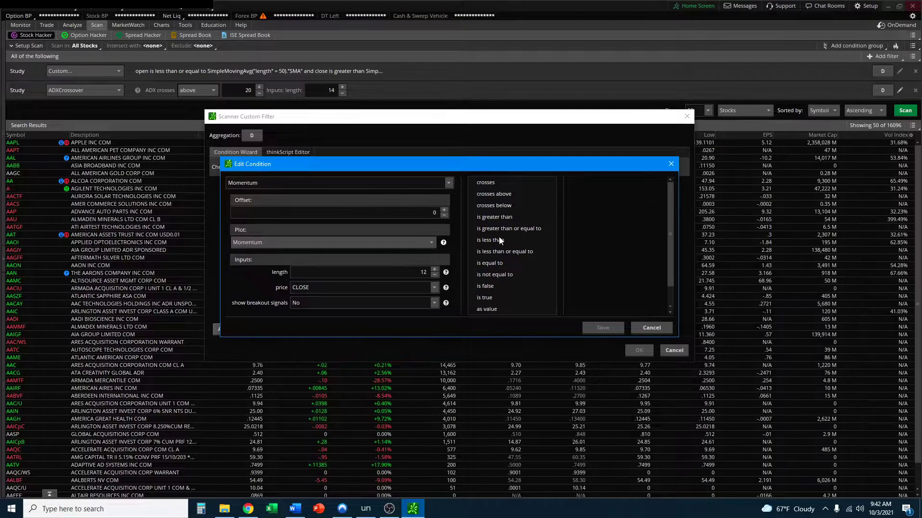
Set the Momentum comparison to "is greater than" with a value of 0
click(502, 218)
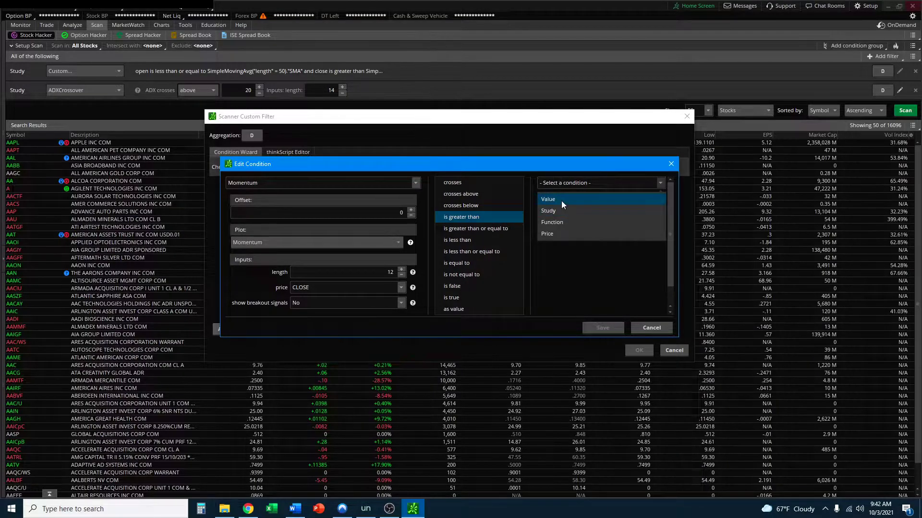
click(561, 200)
text(0)
key(Tab)
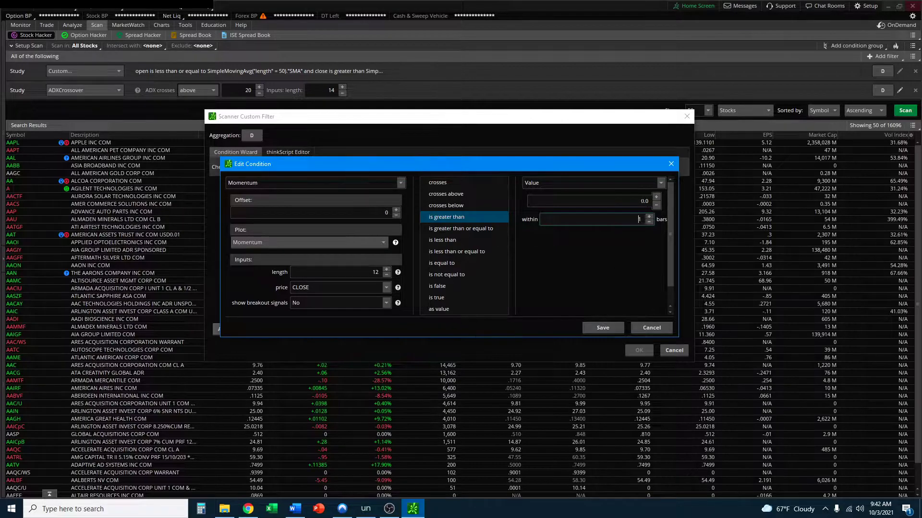
Try the comparison "is greater than or equal to" with a value of 0.5 for the Momentum condition
click(645, 201)
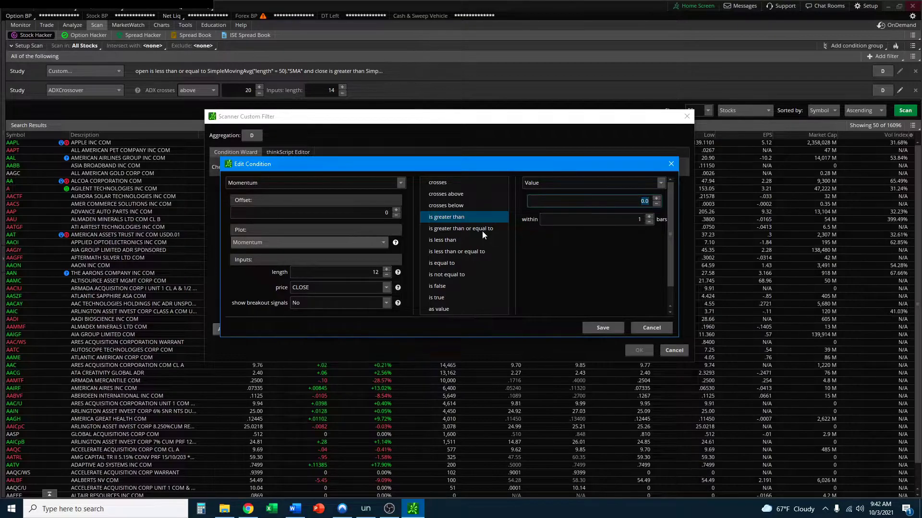
click(482, 230)
click(649, 201)
text(0)
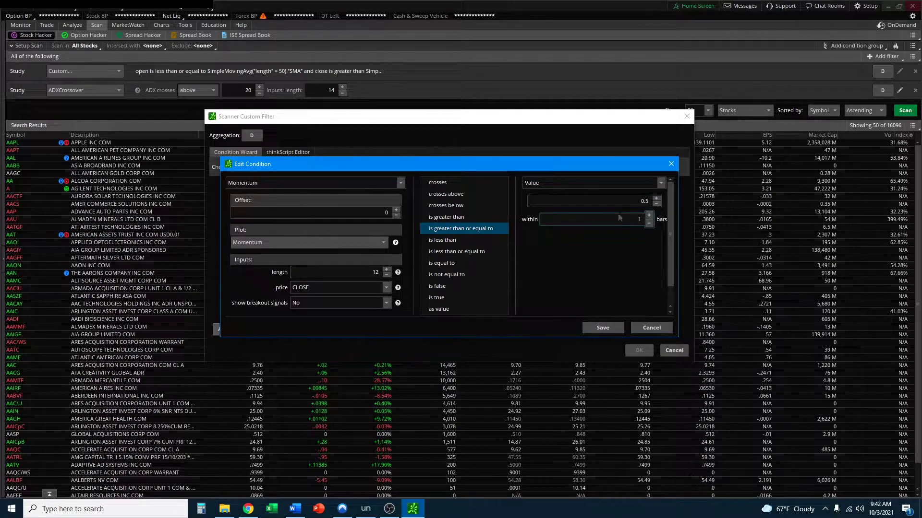
Set the Momentum condition to "is greater than" 0, save it and apply the custom filter
click(468, 219)
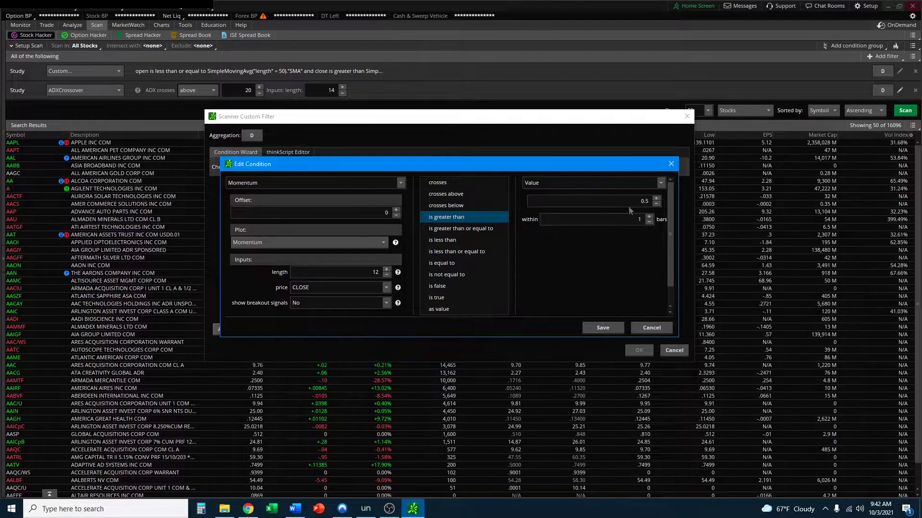
click(654, 203)
text(0)
key(Tab)
scroll(629, 265, down, 1)
scroll(633, 254, up, 1)
click(608, 327)
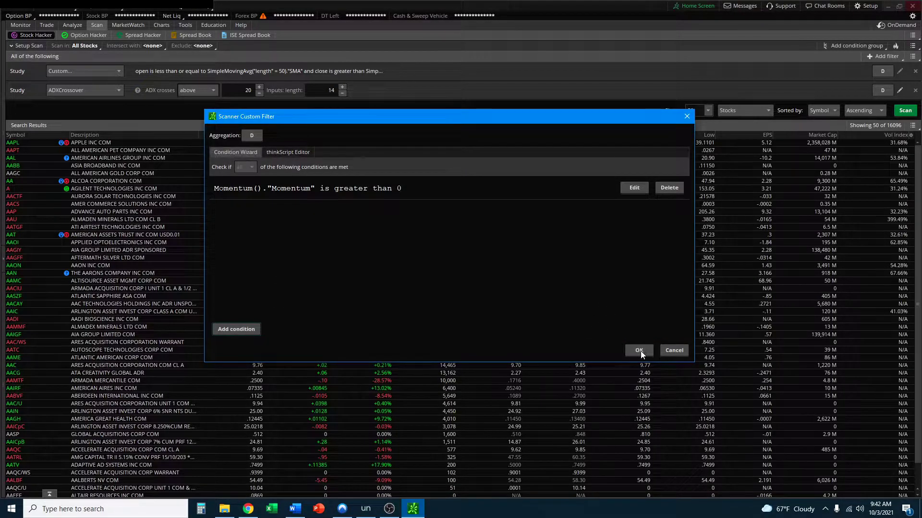
click(641, 350)
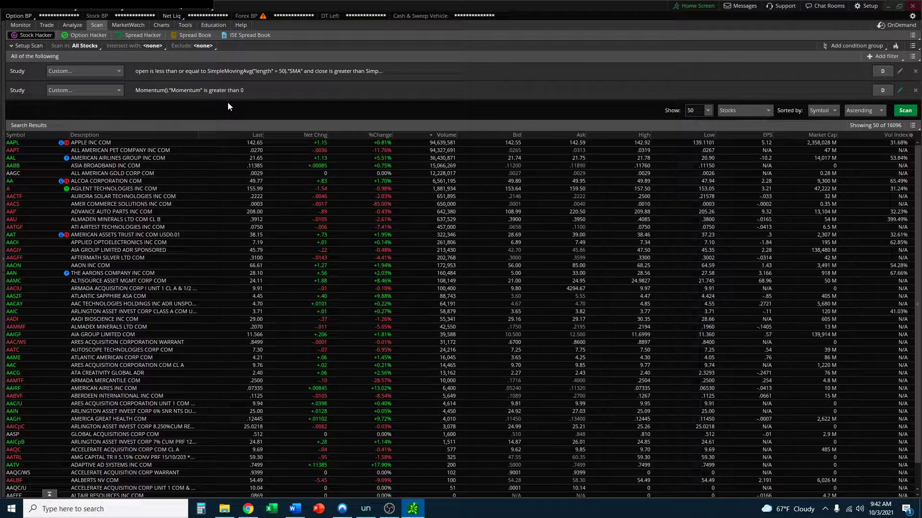
Add a stock filter on the close price with a minimum of 1.00 and a maximum of 10000.00
click(886, 56)
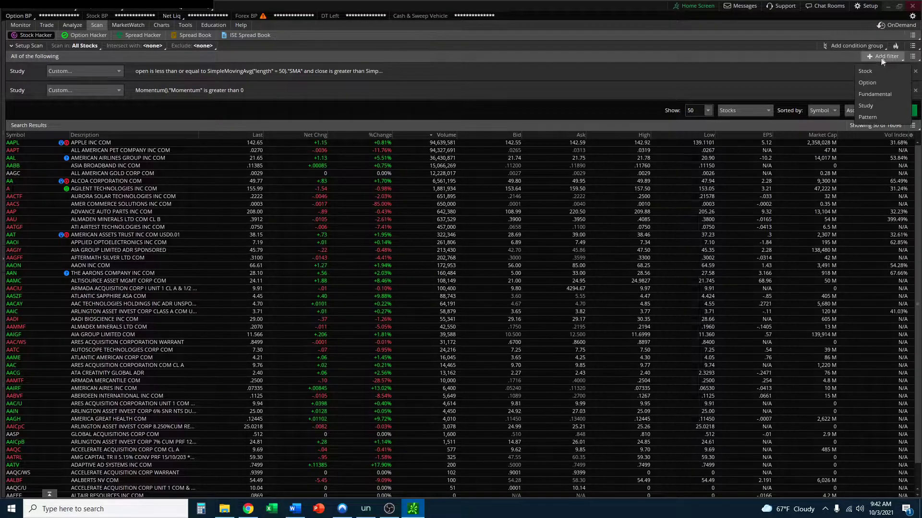
click(871, 69)
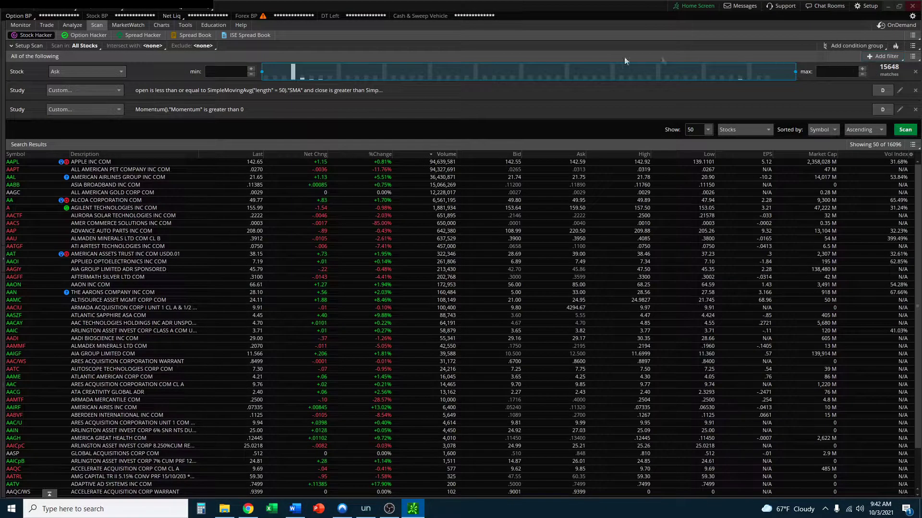
click(96, 72)
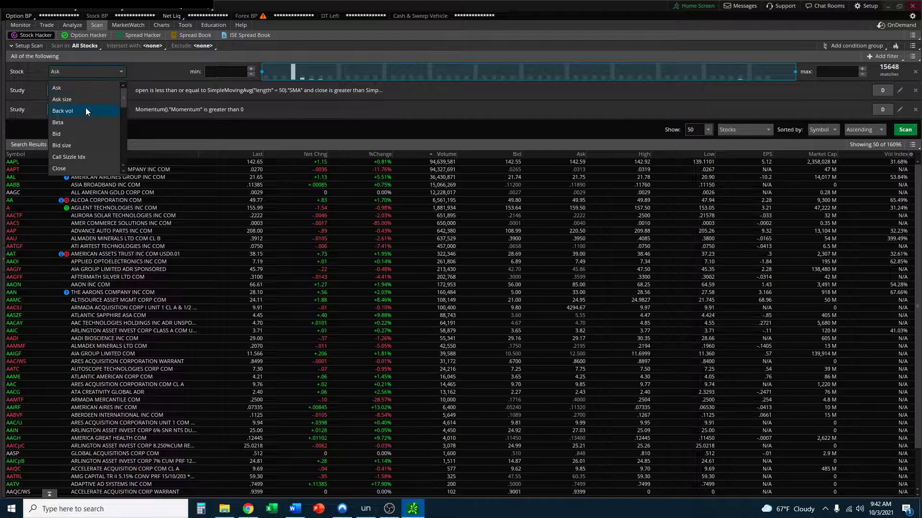
click(76, 168)
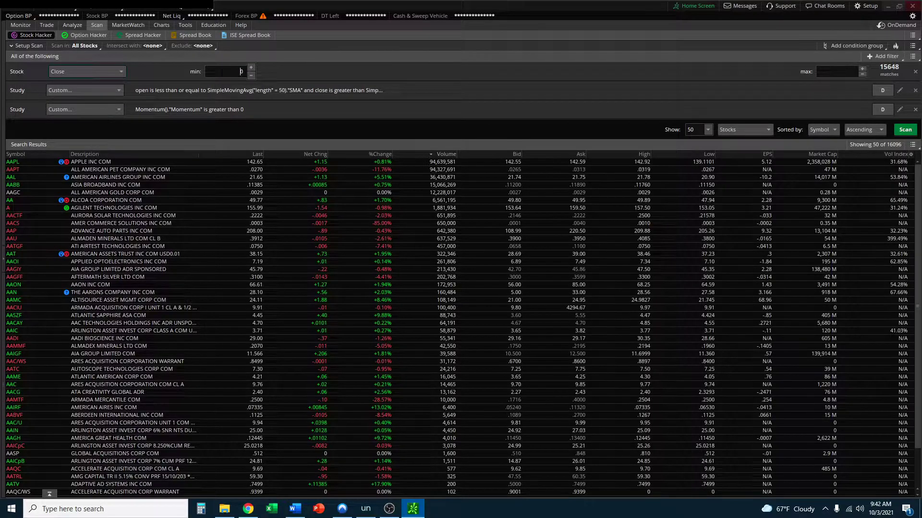
click(833, 72)
click(230, 71)
key(Delete)
key(Delete)
key(Delete)
key(Delete)
Glance at the SALM chart and add a second stock filter to the scan
click(161, 24)
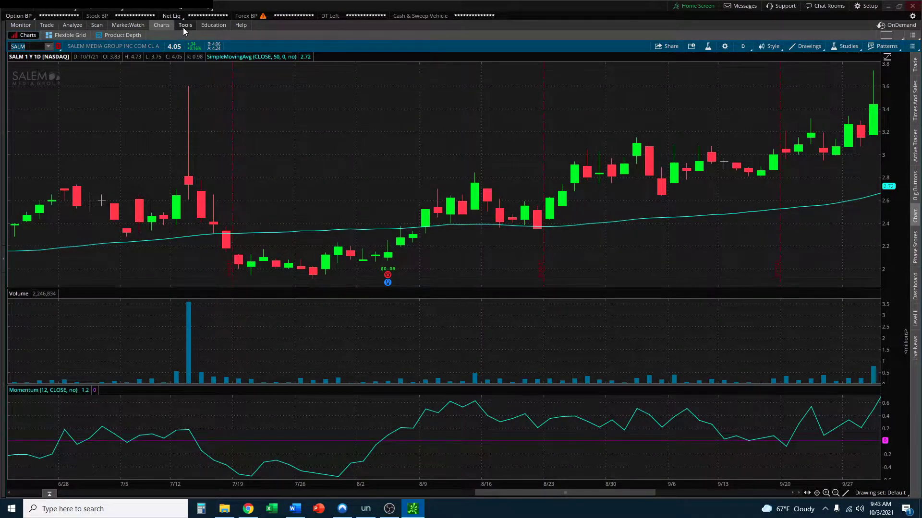
click(94, 25)
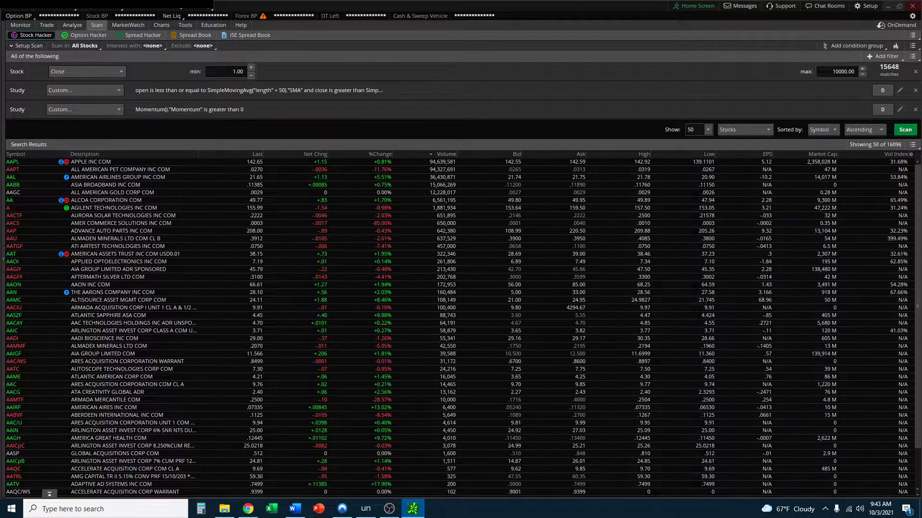
click(882, 56)
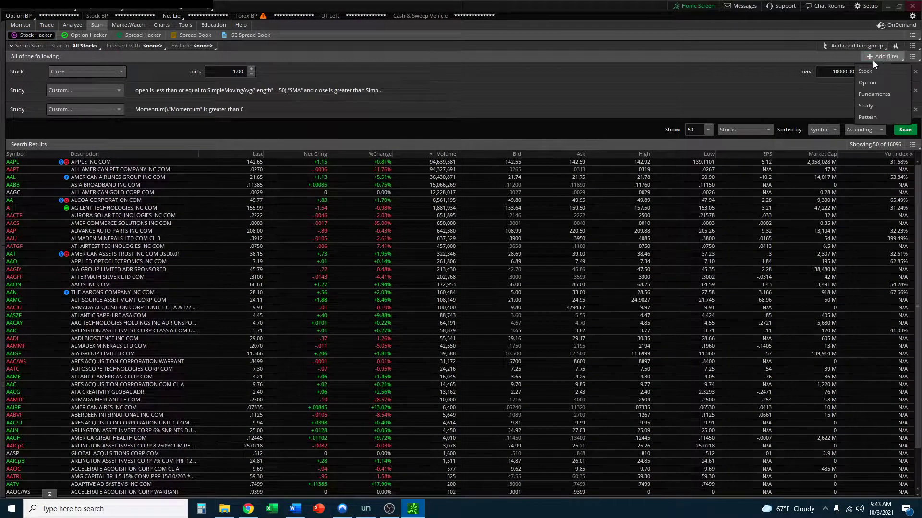
click(871, 71)
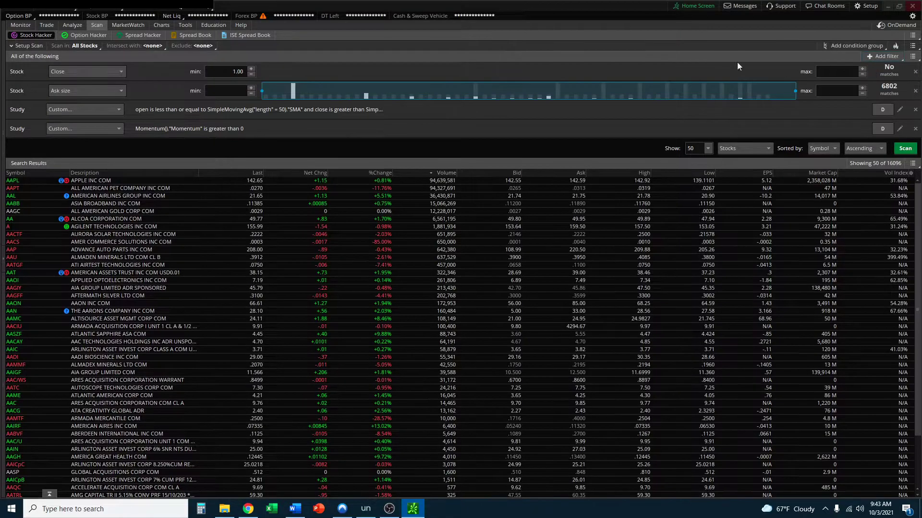
Examine the early August bars on the SALM chart where the price crosses the 50-day moving average
click(164, 24)
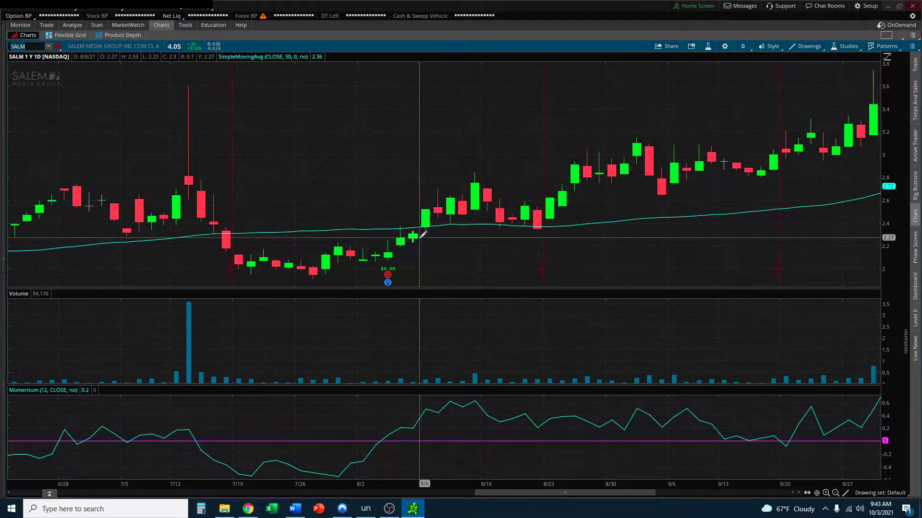
drag(415, 234, 429, 206)
right_click(429, 206)
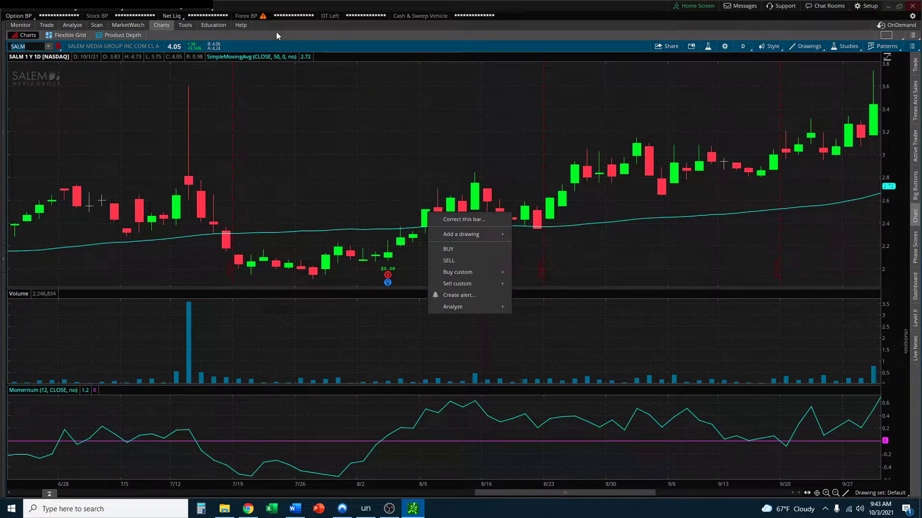
key(Escape)
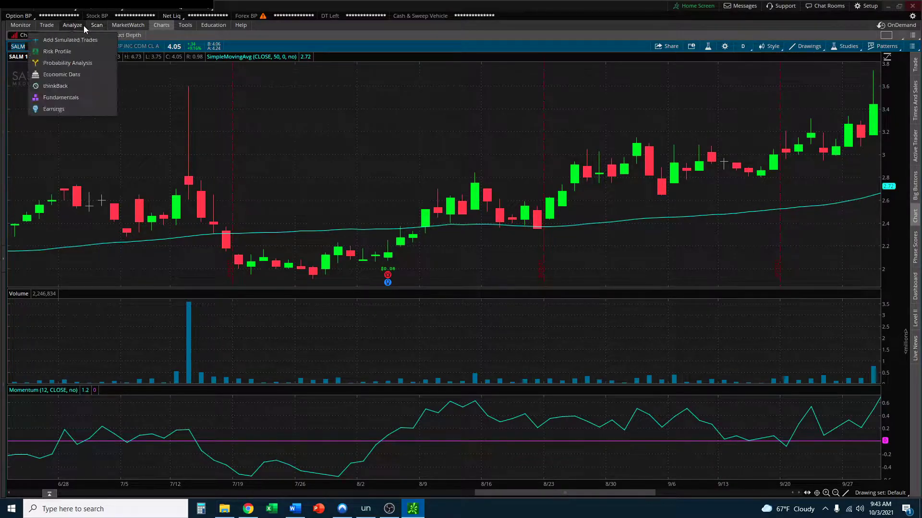
Return to the scan and set the second stock filter to % change with a minimum of +5.00%
click(92, 27)
click(103, 91)
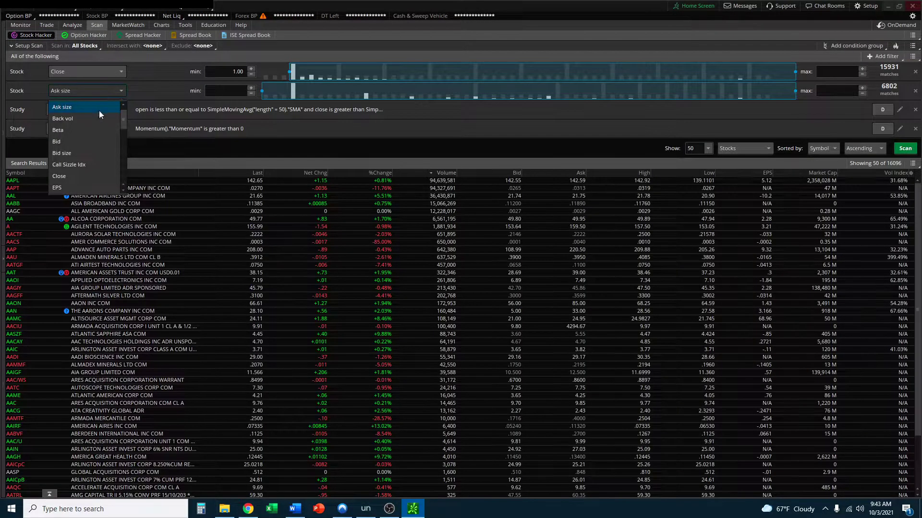
click(26, 92)
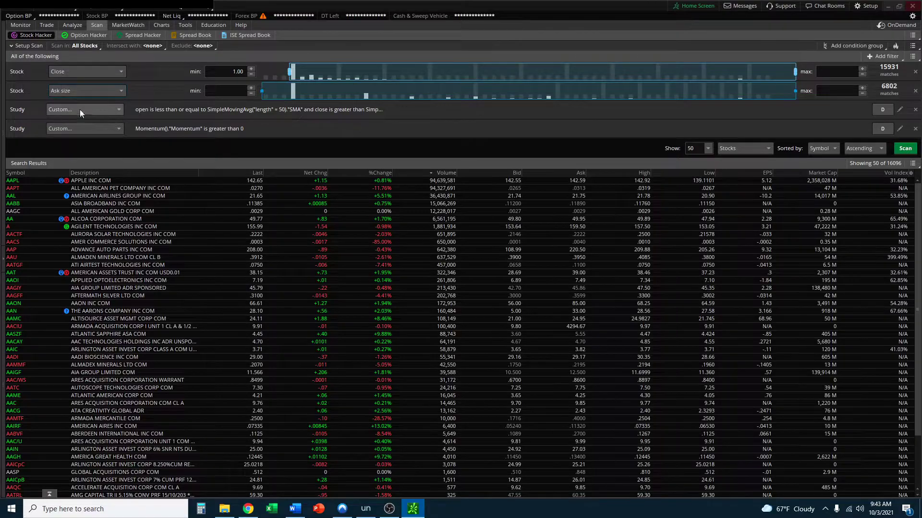
click(85, 91)
click(67, 188)
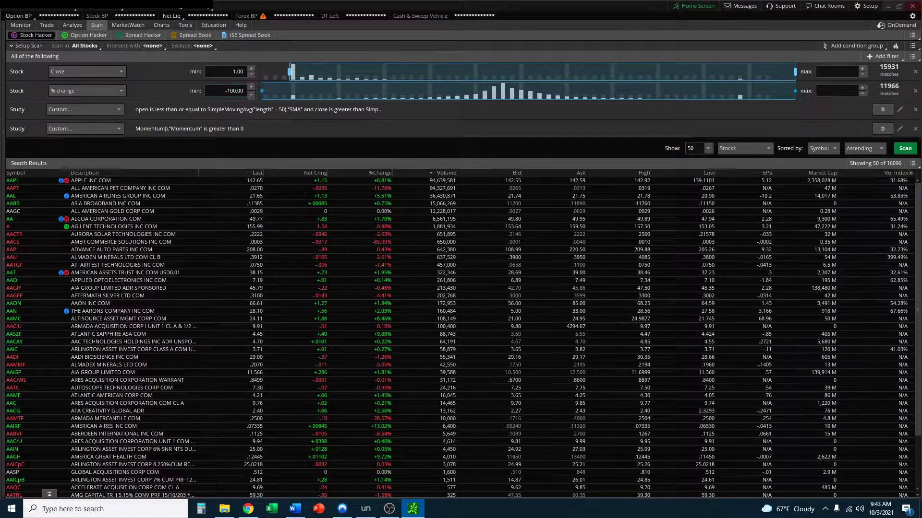
key(ctrl+a)
text(5)
key(Tab)
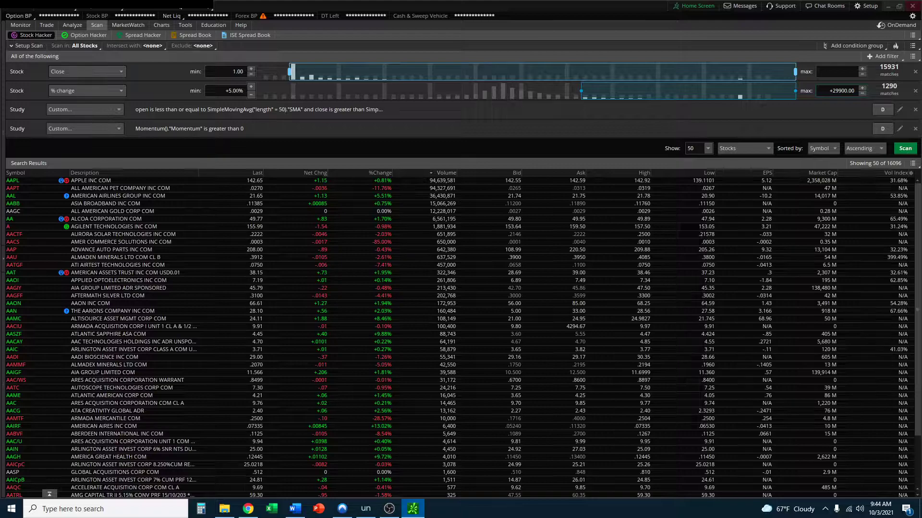
Run the scan and sort the results by % change, followed by volume
click(906, 151)
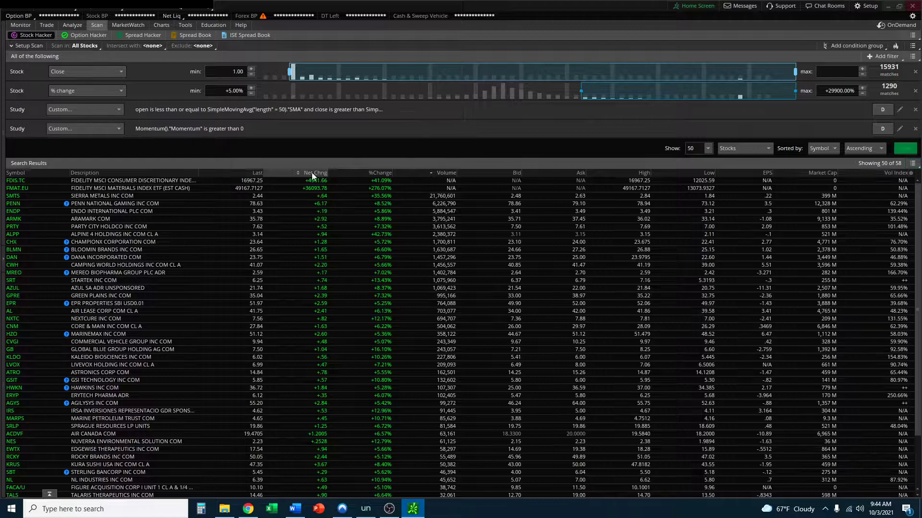
click(364, 171)
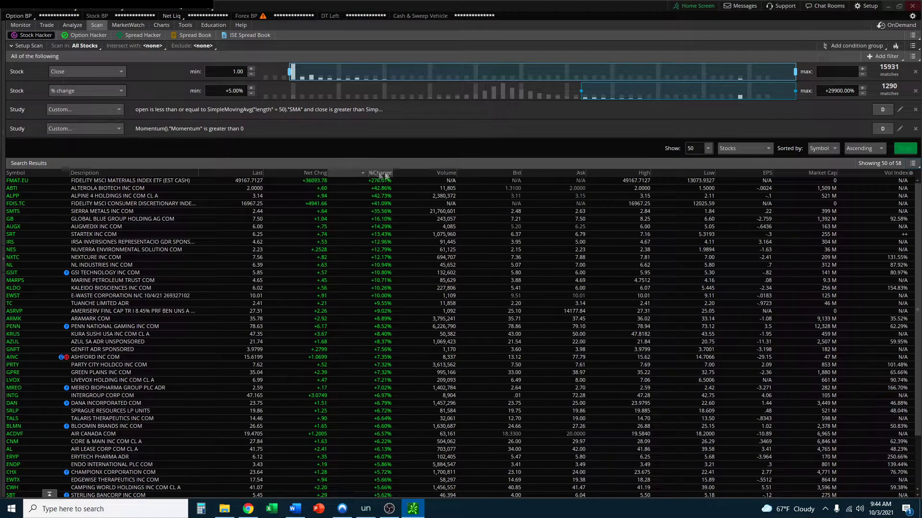
click(431, 172)
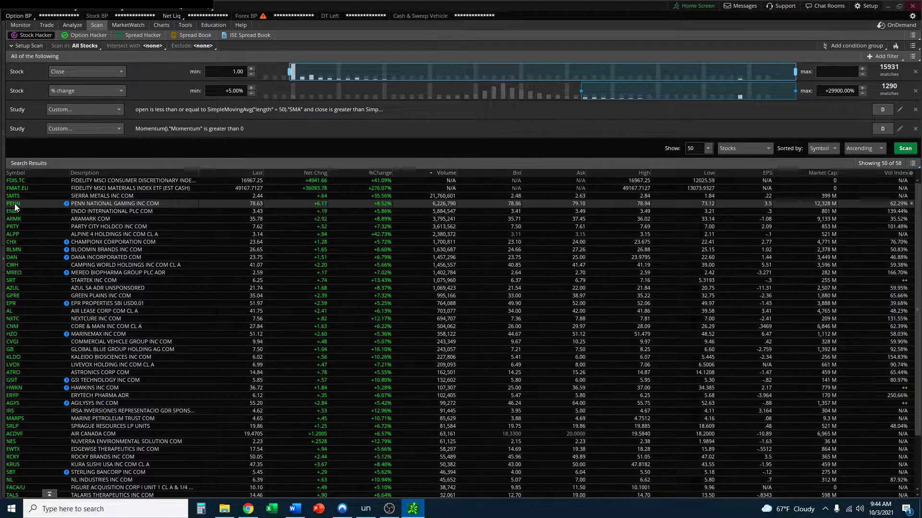
Open the price chart for PENN from the scan results
click(162, 25)
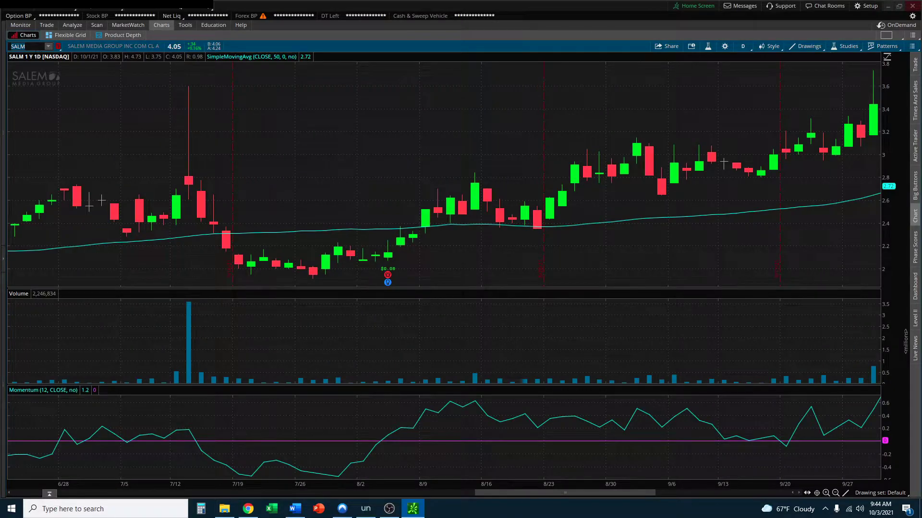
click(27, 46)
text(PENN)
key(Return)
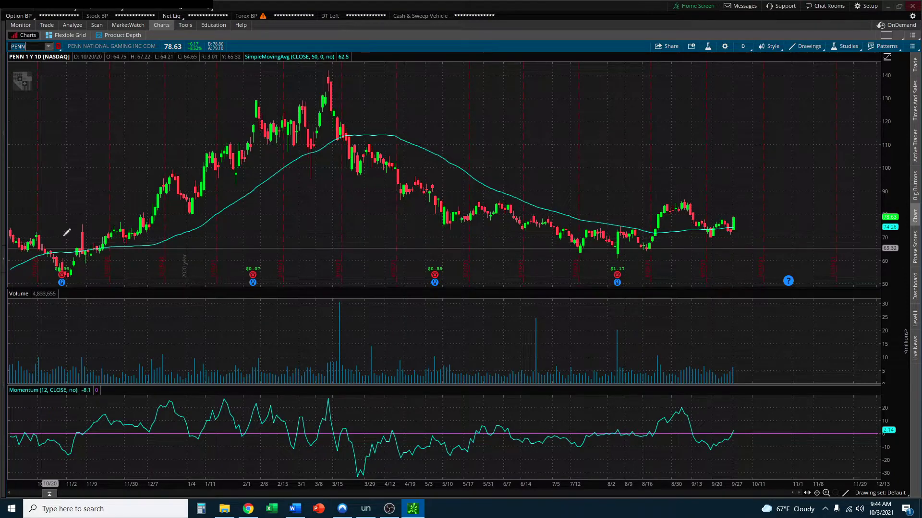
Examine PENN's latest daily bars against the 50-day SMA, volume and momentum, and restore the automatic zoom
right_click(702, 229)
click(639, 72)
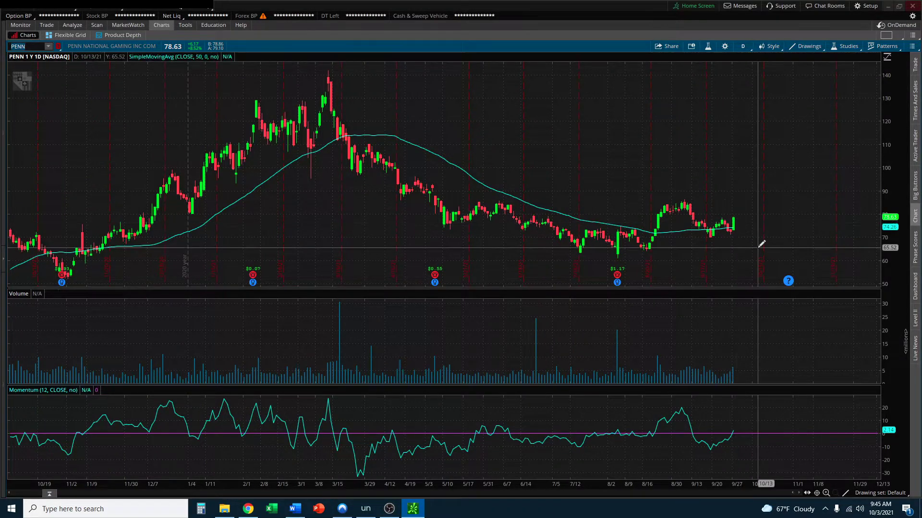
drag(802, 274, 442, 271)
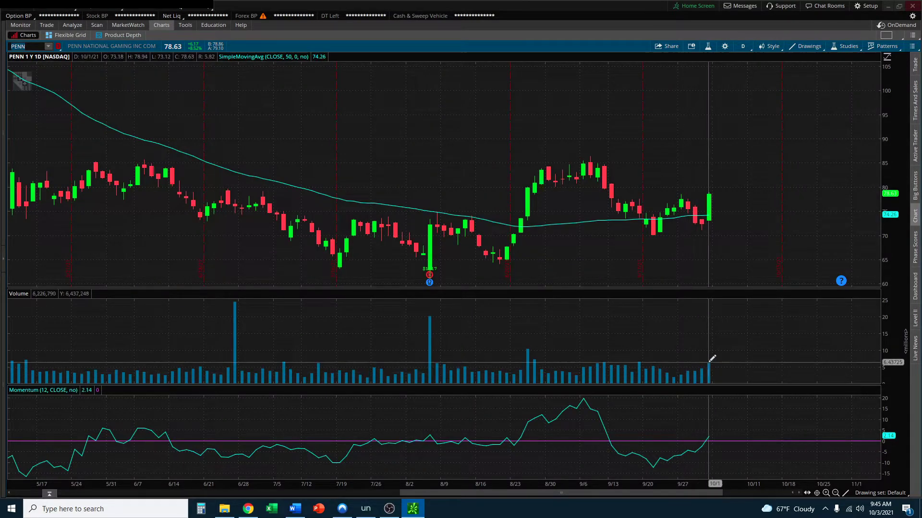
right_click(677, 124)
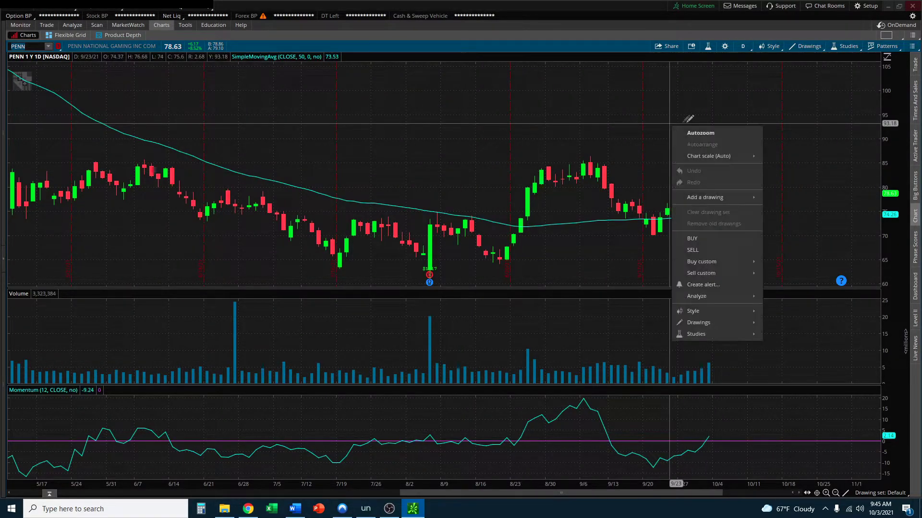
click(708, 130)
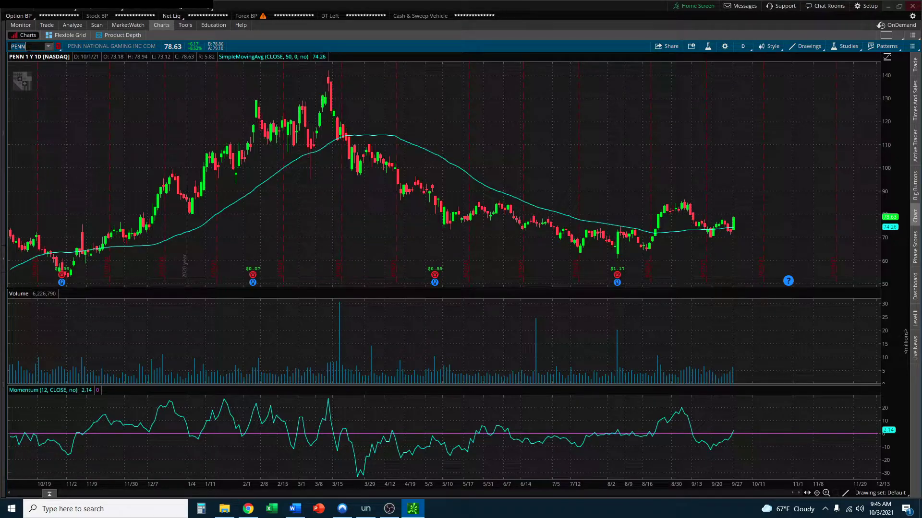
Switch the chart symbol to SALM
key(BackSpace)
key(BackSpace)
key(BackSpace)
key(BackSpace)
text(SALM)
key(Return)
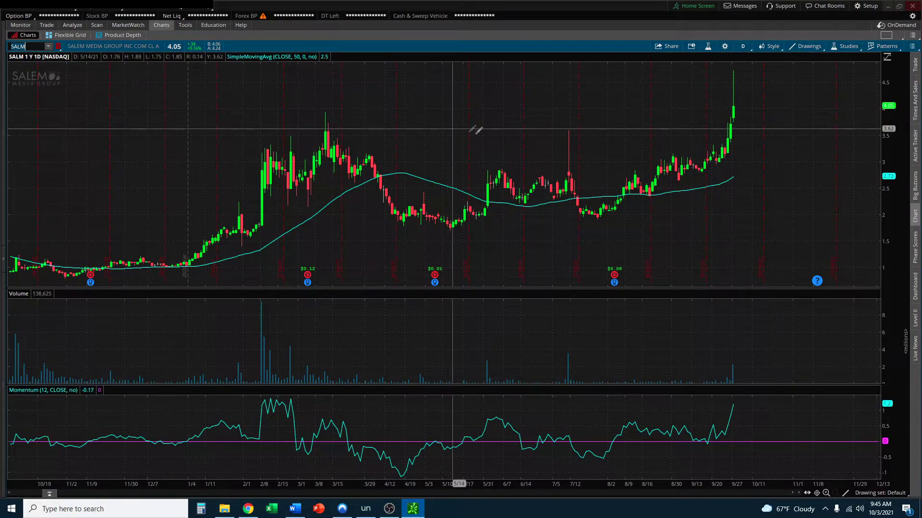
Enlarge the SALM price pane by shrinking the volume and momentum panes, and frame the bars from late April to October
drag(420, 158, 843, 226)
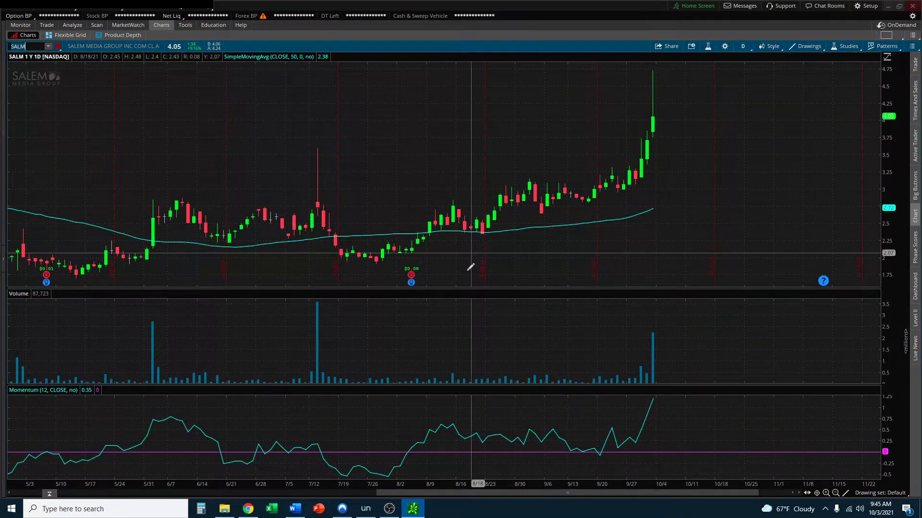
drag(456, 288, 465, 396)
right_click(490, 192)
click(509, 200)
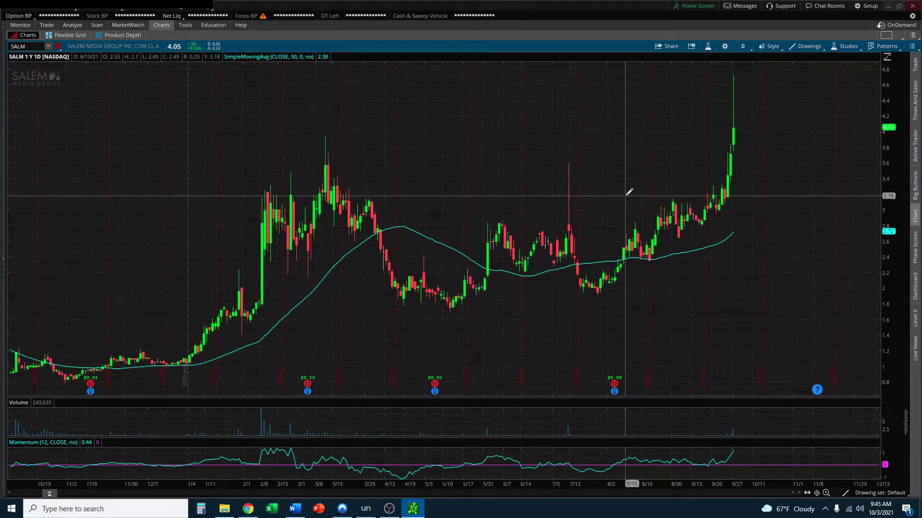
drag(469, 160, 823, 200)
scroll(541, 214, up, 5)
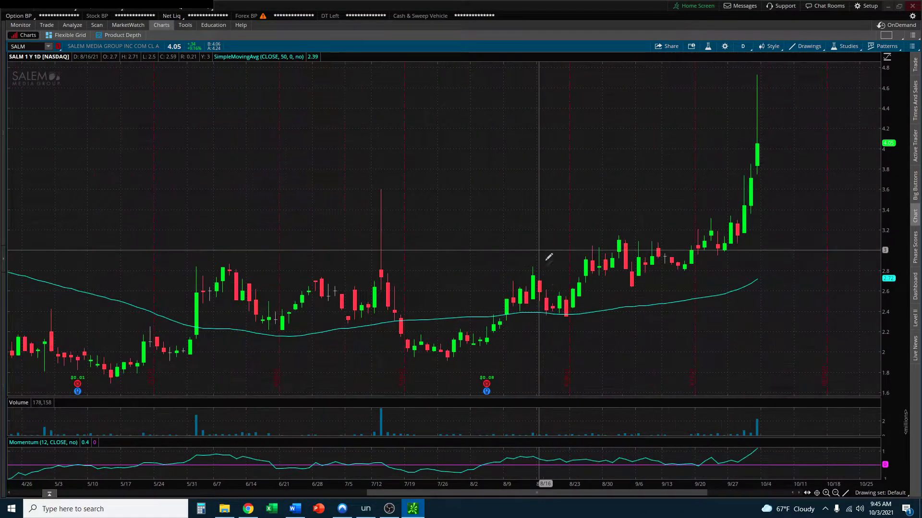
Load the saved study set "1. Price Action" on the SALM chart
right_click(657, 305)
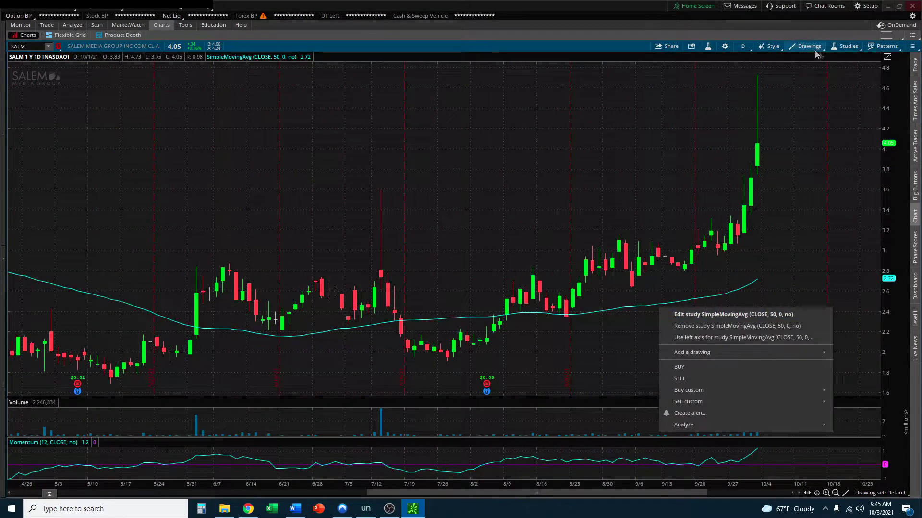
click(846, 46)
mouse_move(816, 137)
mouse_move(785, 140)
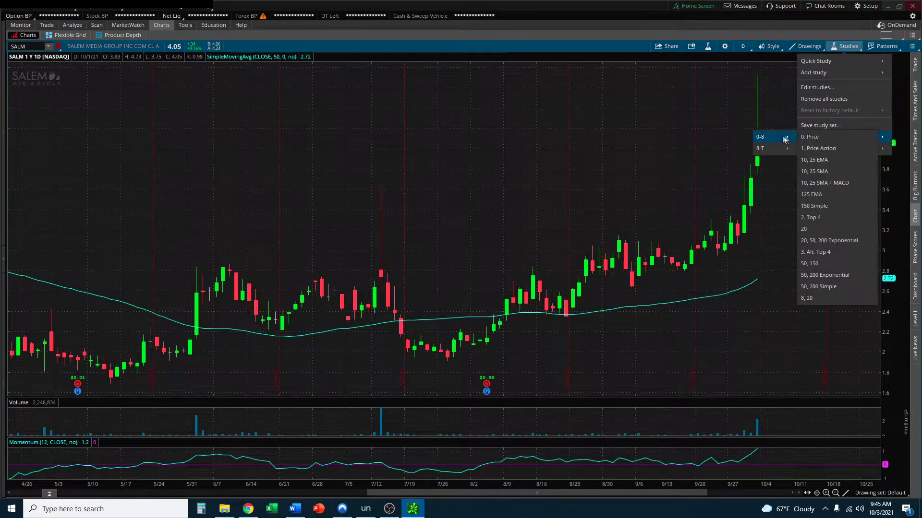
click(823, 149)
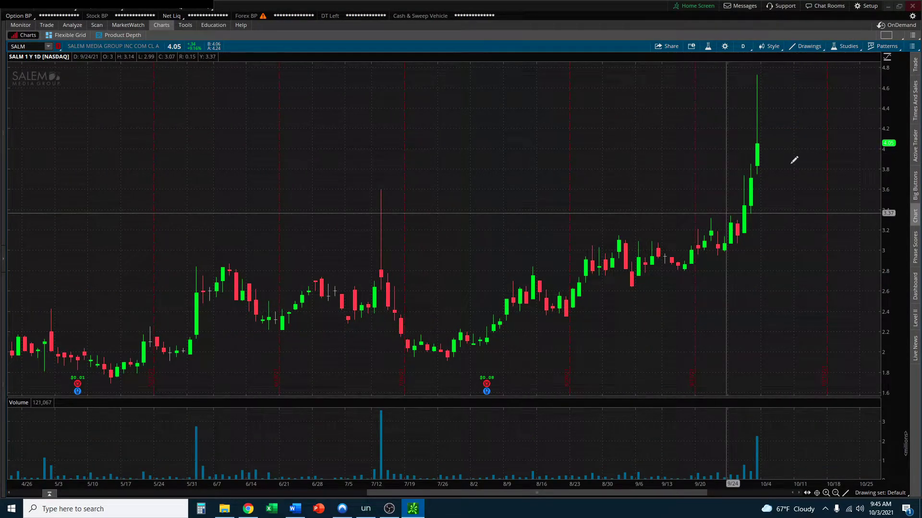
Examine SALM's price action from the August 9 bar through the August 20 pullback and the following rise
drag(793, 184, 514, 173)
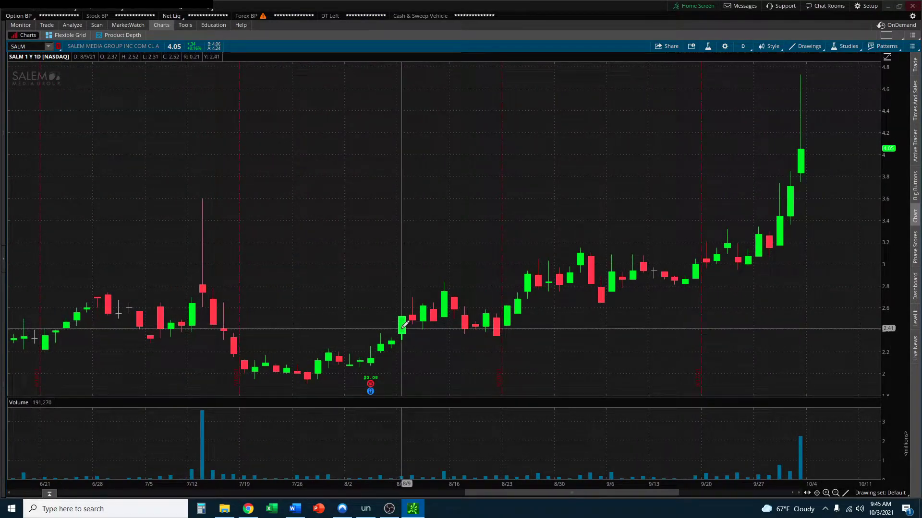
scroll(405, 325, up, 1)
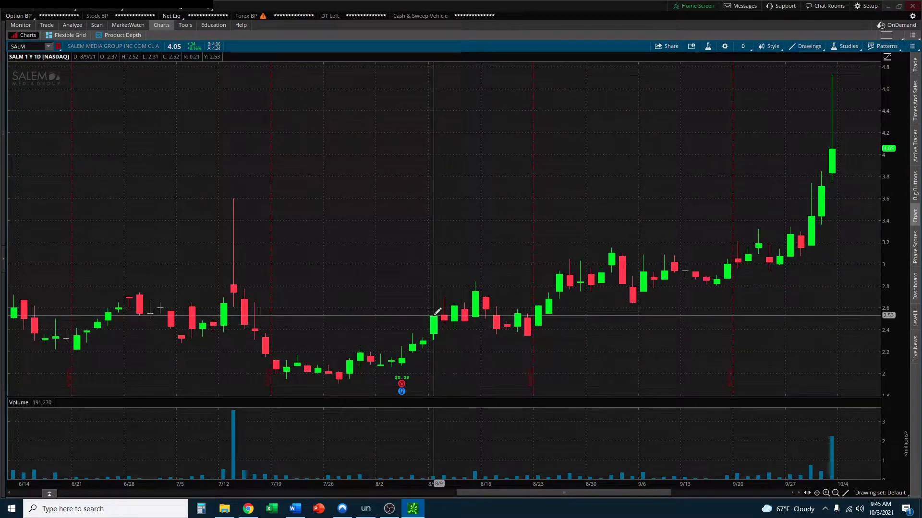
scroll(436, 318, up, 2)
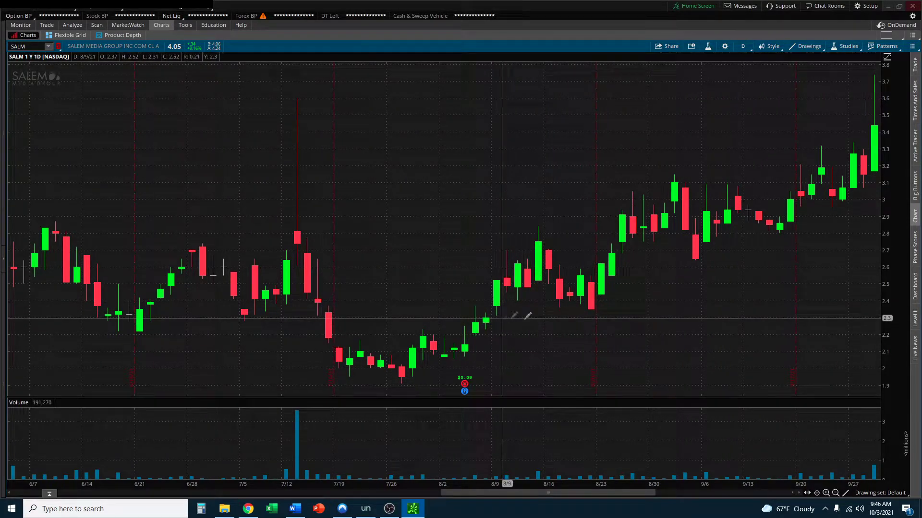
scroll(818, 156, down, 3)
scroll(624, 260, up, 5)
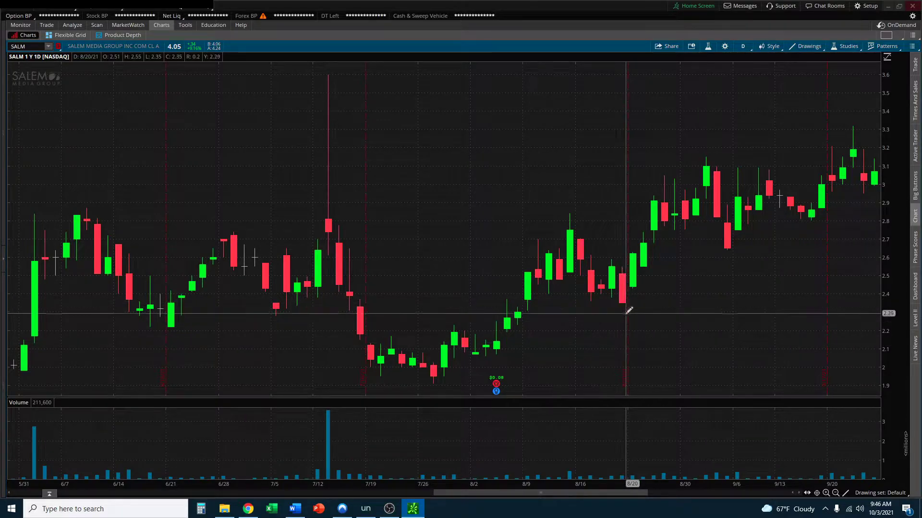
scroll(605, 304, down, 3)
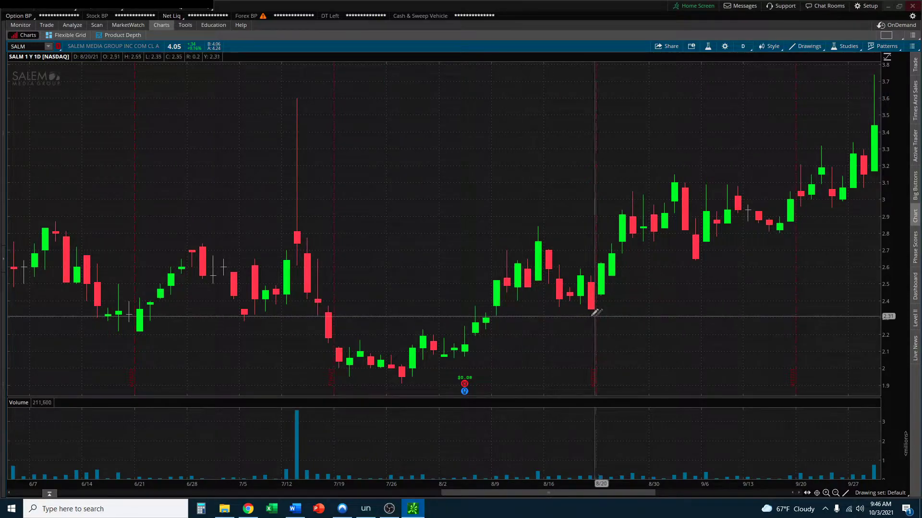
scroll(528, 302, down, 5)
scroll(556, 274, up, 1)
scroll(650, 282, up, 3)
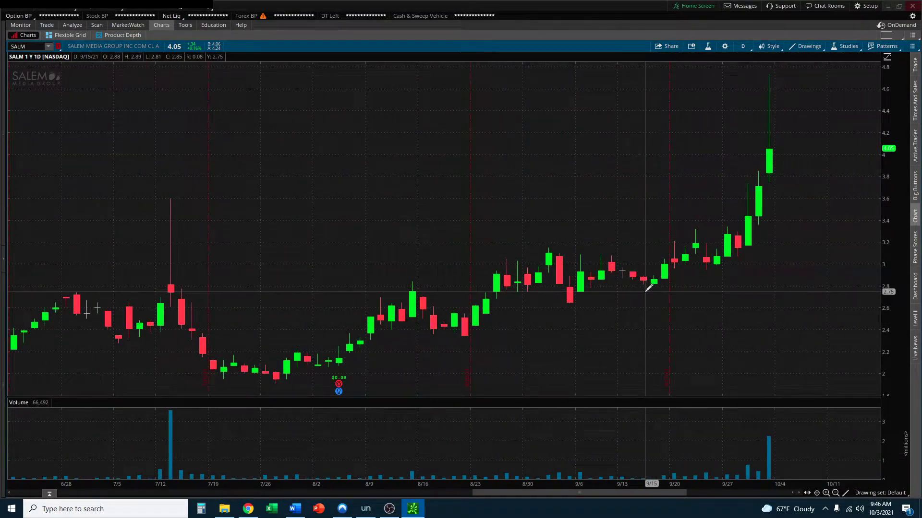
scroll(647, 288, up, 3)
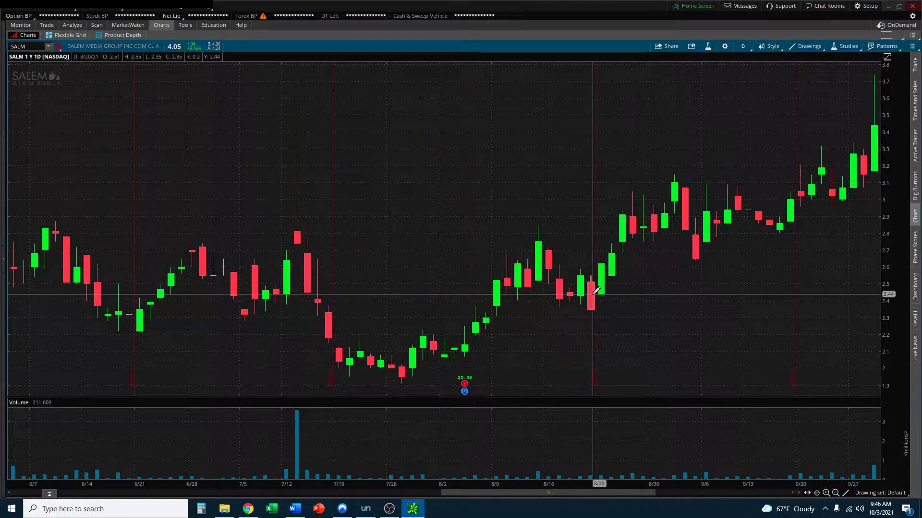
Measure the price change on SALM from the top of the August 9 bar to the August 13 and August 20 bars
drag(499, 279, 540, 238)
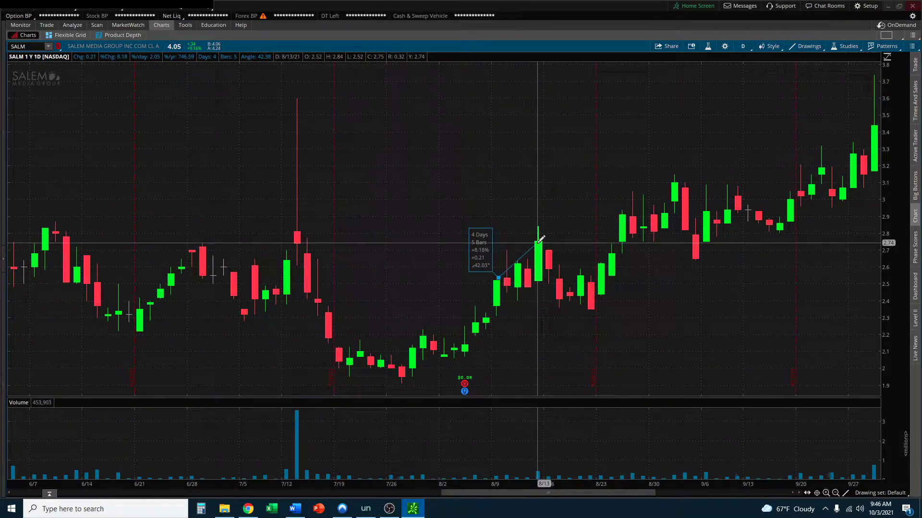
drag(540, 239, 599, 304)
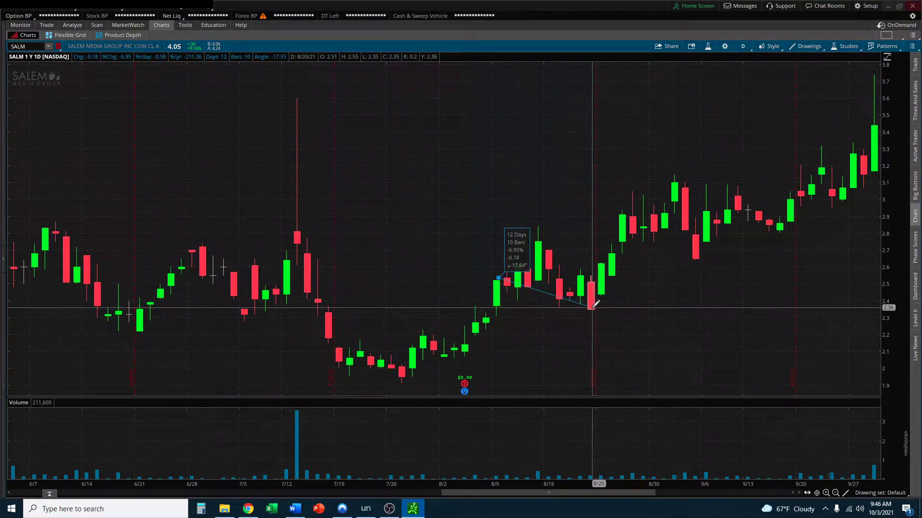
right_click(586, 305)
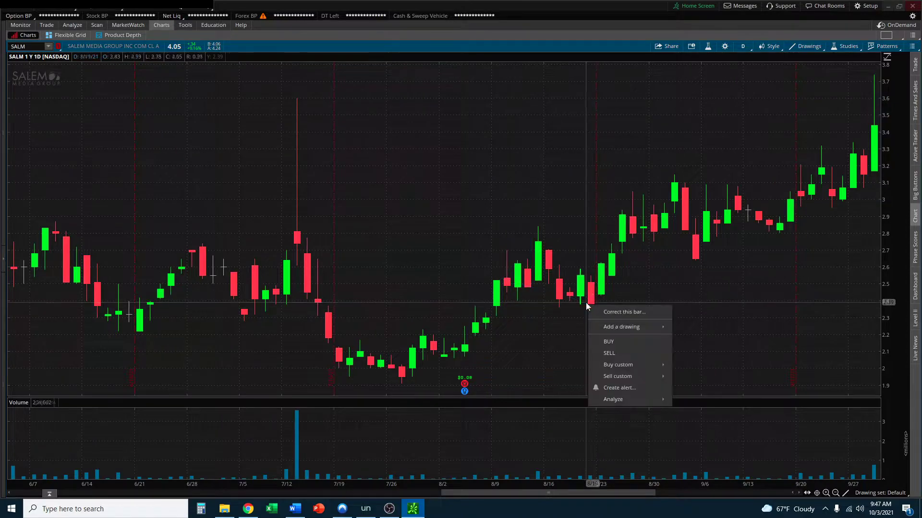
click(602, 52)
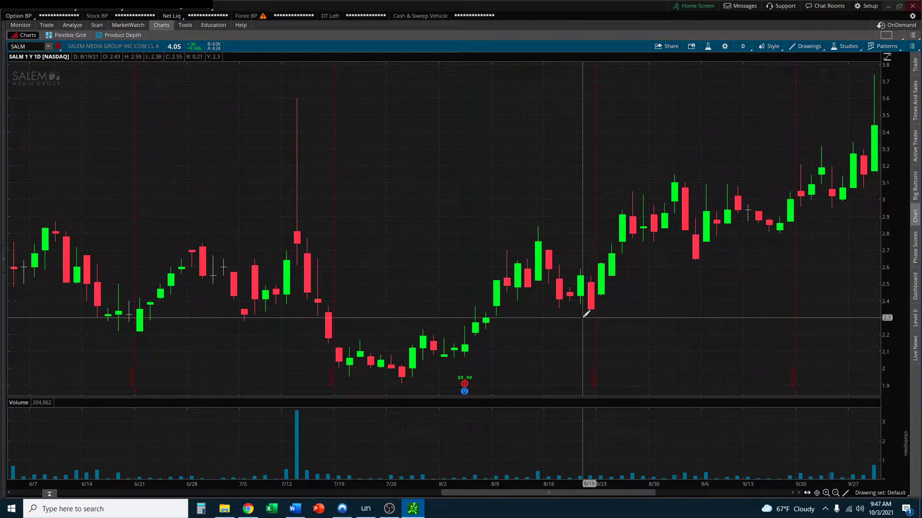
Draw a descending trendline across SALM's mid-August highs, extending just past the August 20 bar
scroll(691, 318, down, 6)
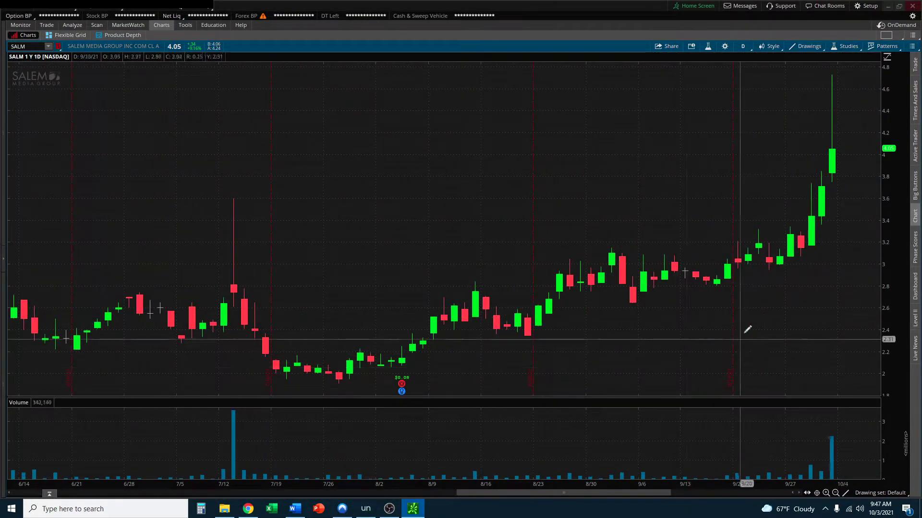
scroll(656, 333, down, 6)
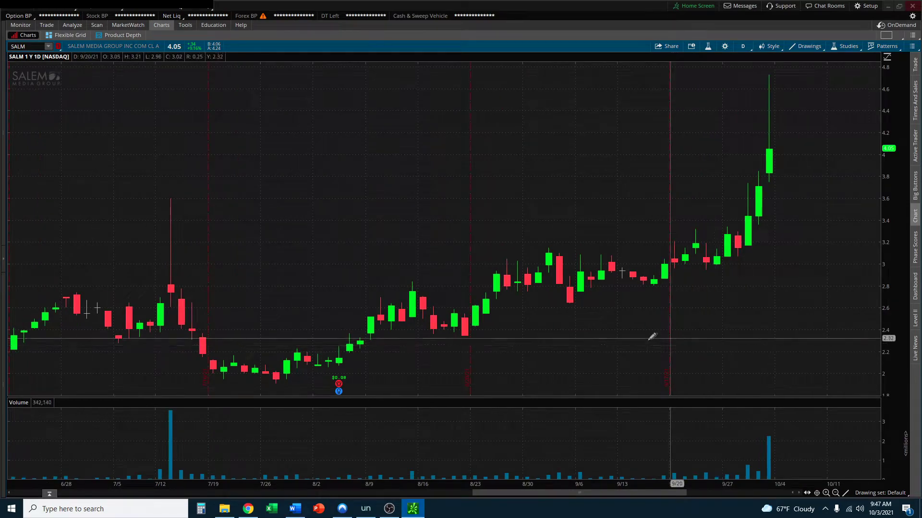
scroll(584, 318, up, 6)
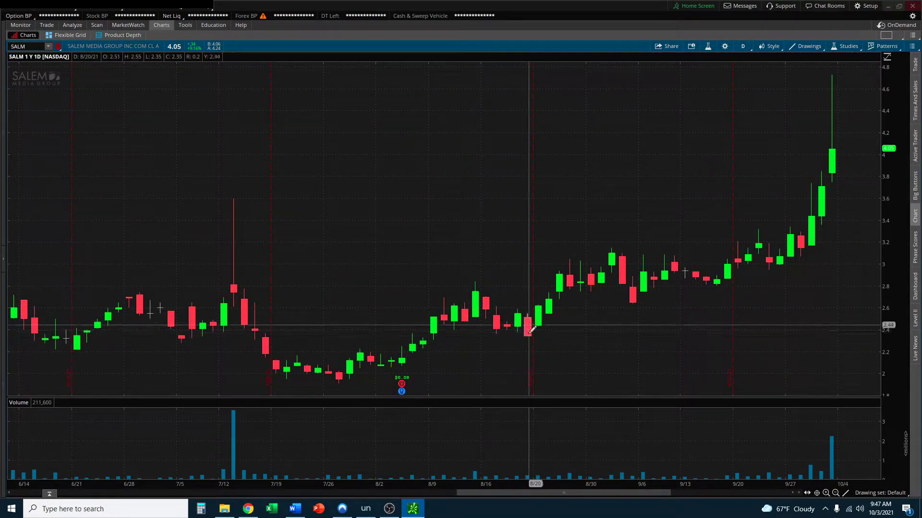
click(467, 284)
click(553, 329)
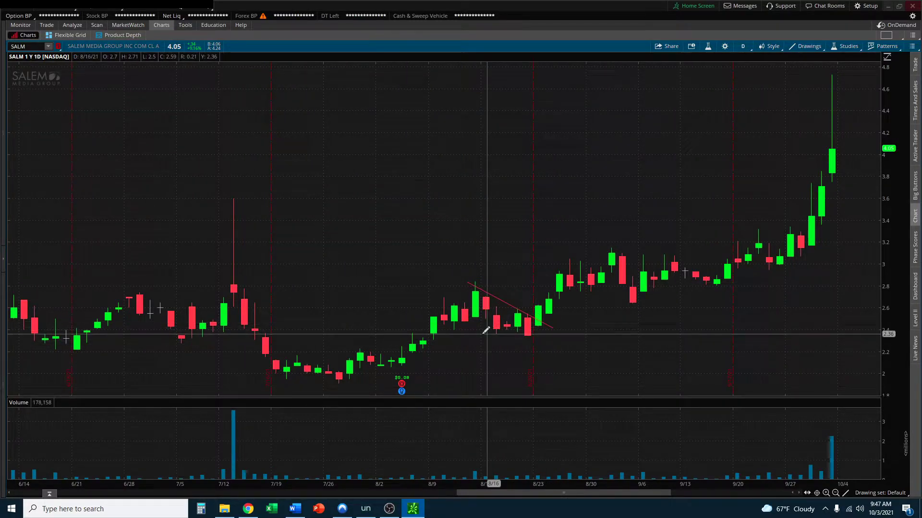
Draw a lower trendline beneath SALM's mid-August lows, from about August 11 to August 20
click(454, 329)
click(531, 340)
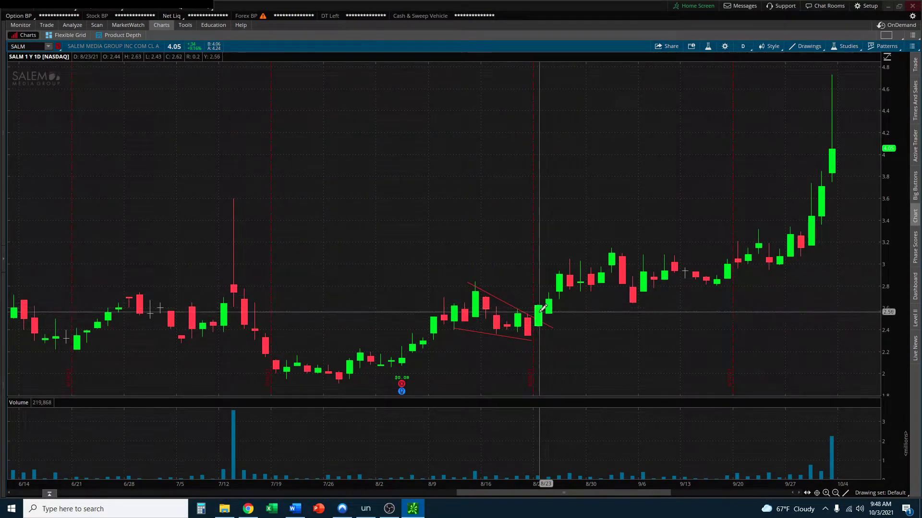
Examine SALM's August 23 breakout above the upper trendline and the rise to October 1, ending on the full-year view
drag(558, 304, 495, 303)
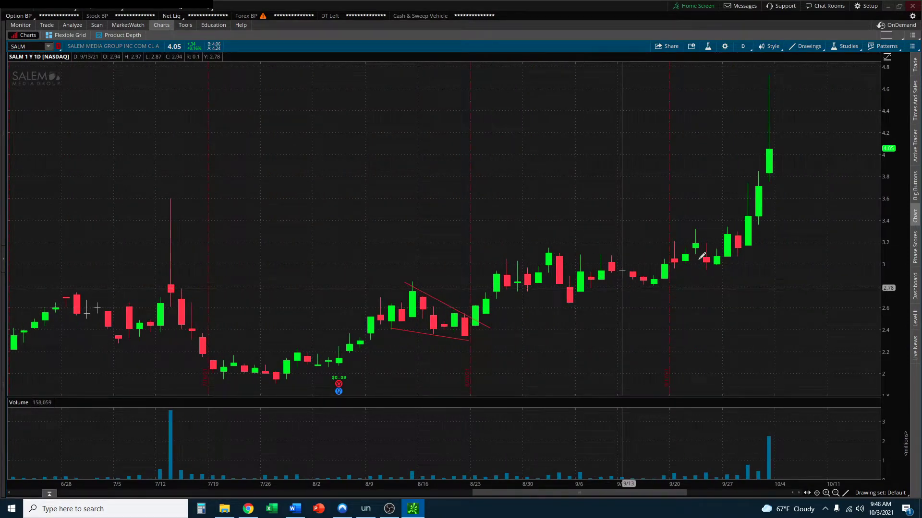
scroll(727, 283, down, 2)
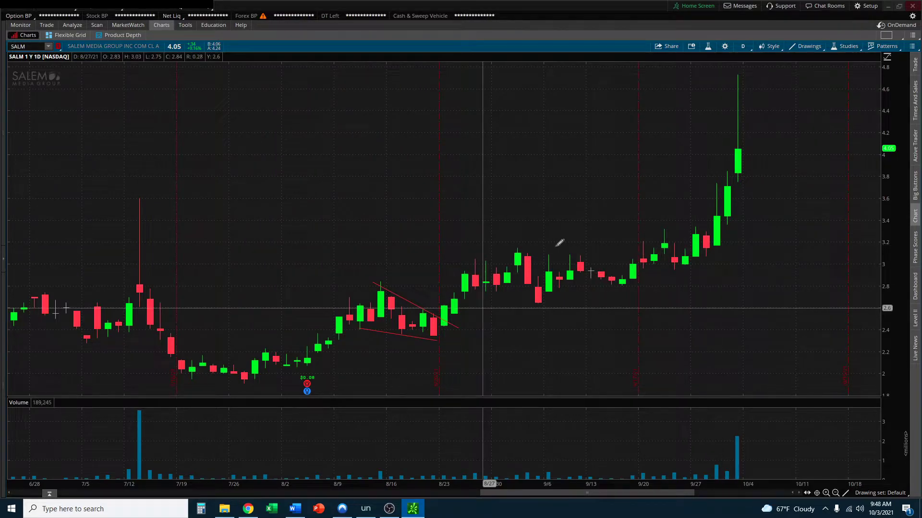
scroll(557, 243, down, 3)
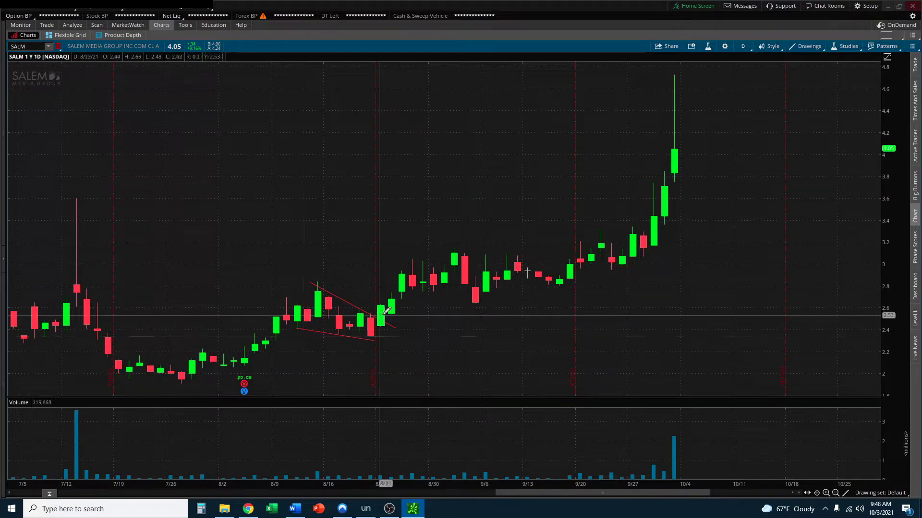
right_click(718, 136)
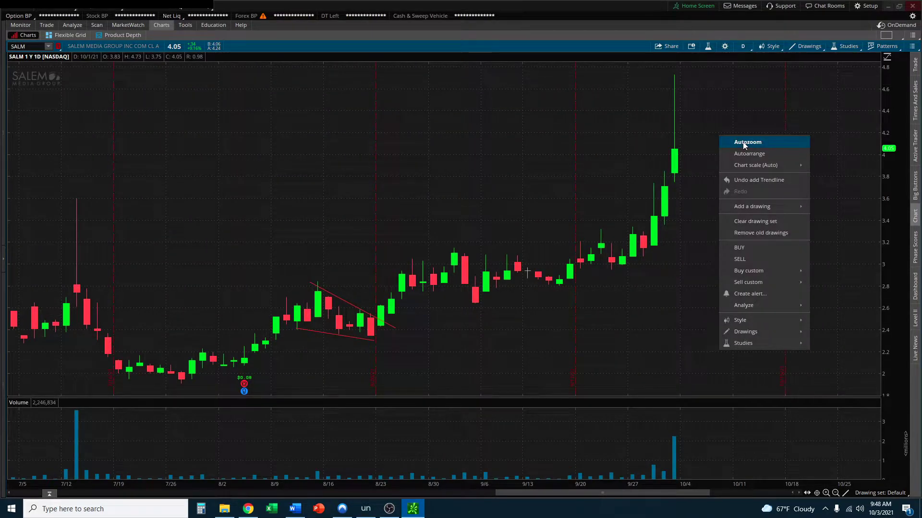
click(735, 141)
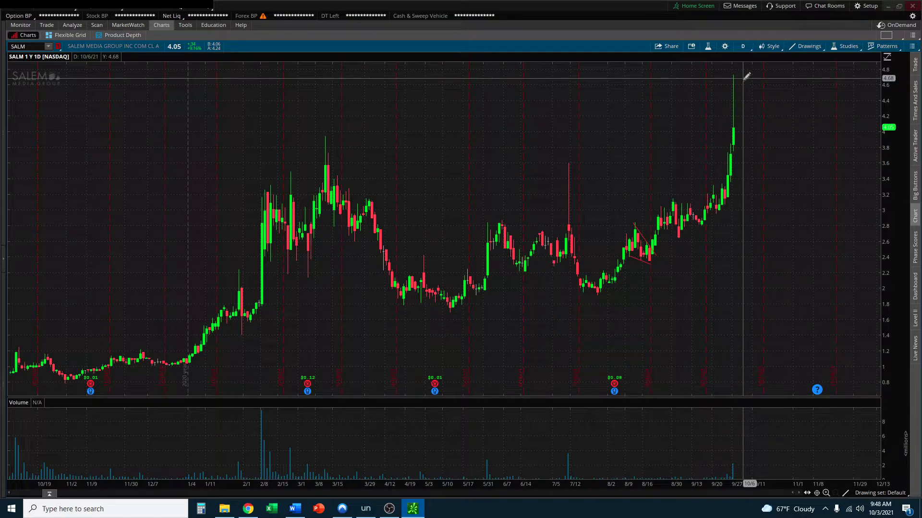
Measure SALM's price change from about the August 9 bar up to the October 1 high's price level
scroll(535, 300, up, 3)
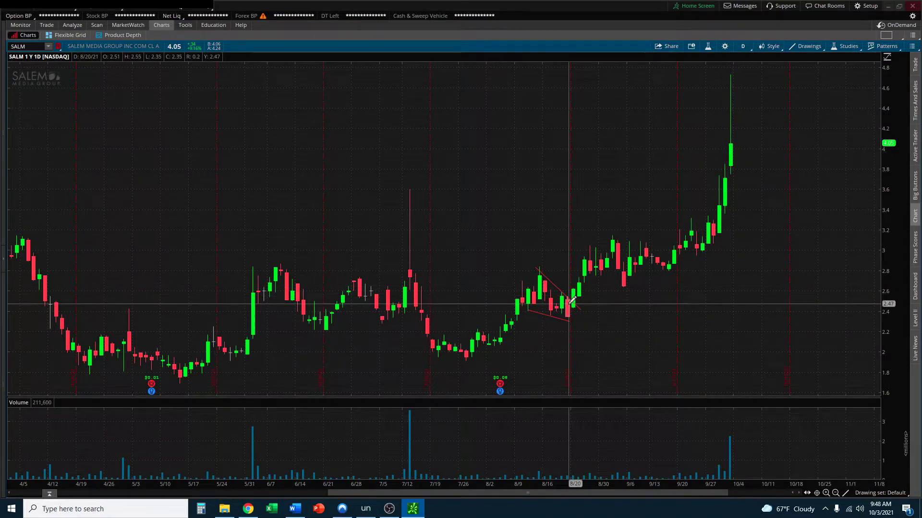
click(517, 297)
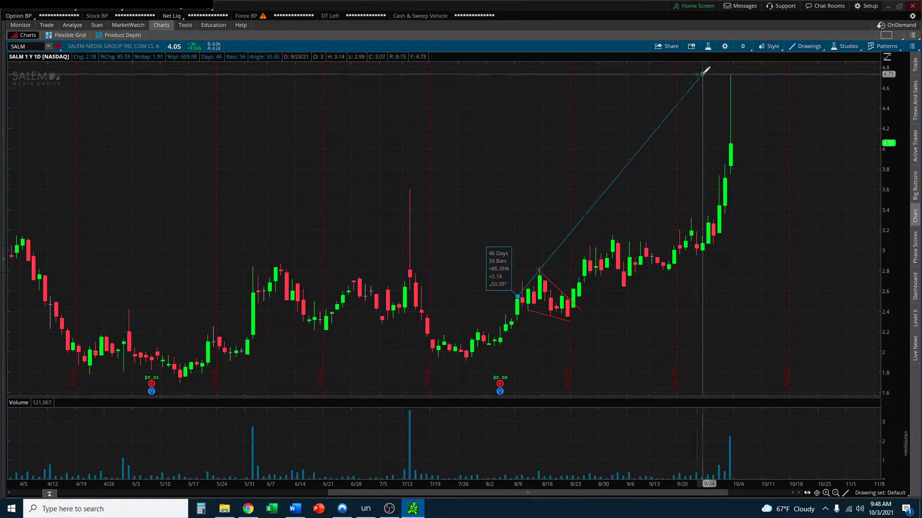
right_click(703, 91)
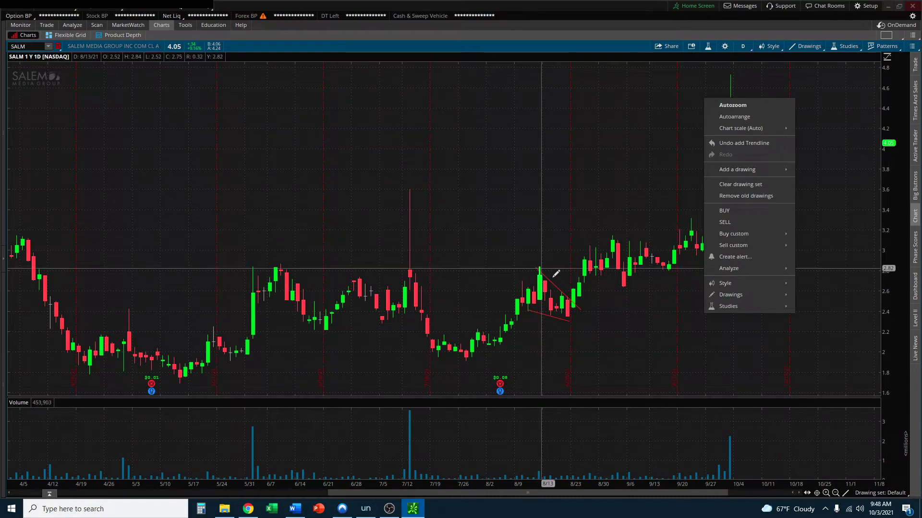
Clear the whole drawing set from the SALM chart
right_click(580, 275)
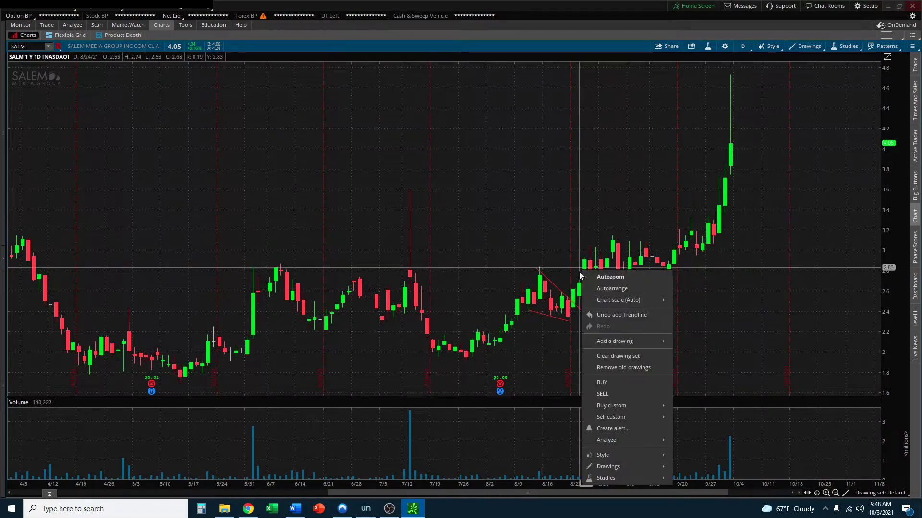
click(631, 358)
click(490, 49)
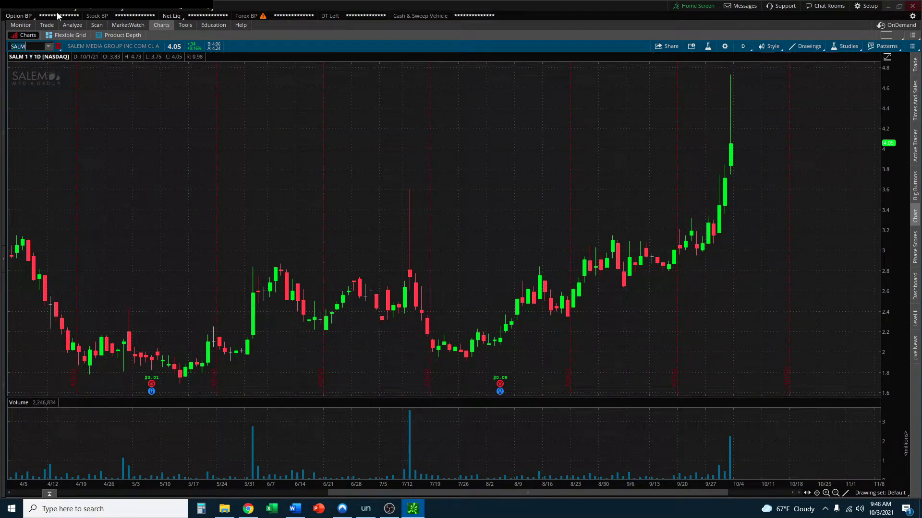
Load the PENN chart and examine its daily bars from mid-July through October 1 on a compressed price scale
text(PENN)
key(Return)
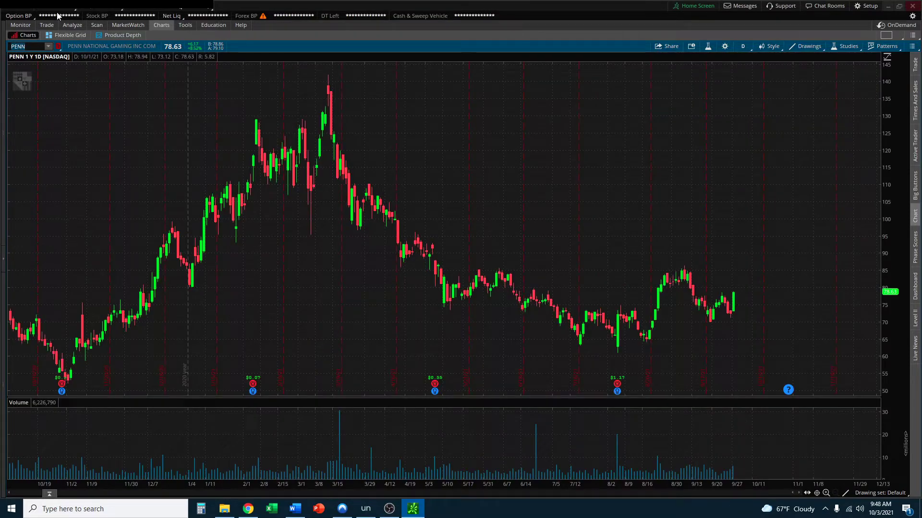
drag(825, 287, 487, 245)
scroll(237, 208, down, 3)
scroll(641, 246, down, 3)
scroll(641, 246, down, 2)
drag(791, 225, 219, 158)
scroll(755, 192, down, 3)
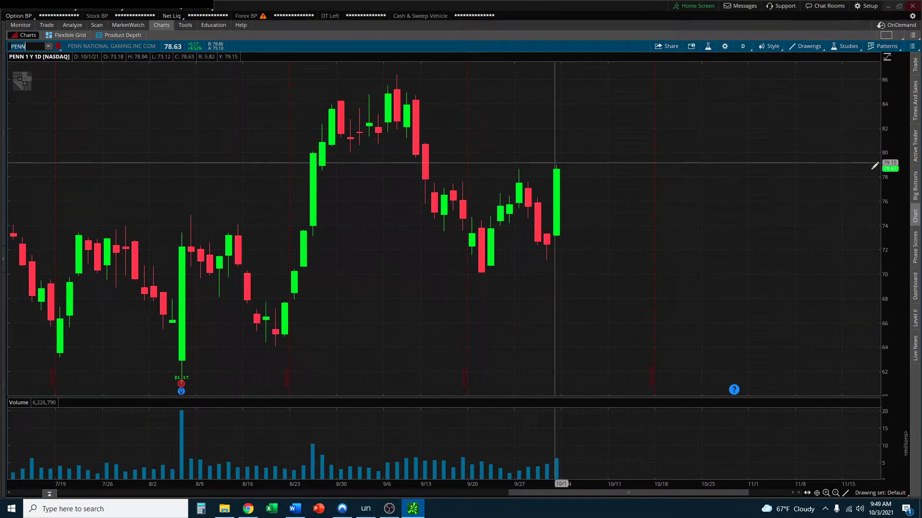
drag(884, 207, 862, 294)
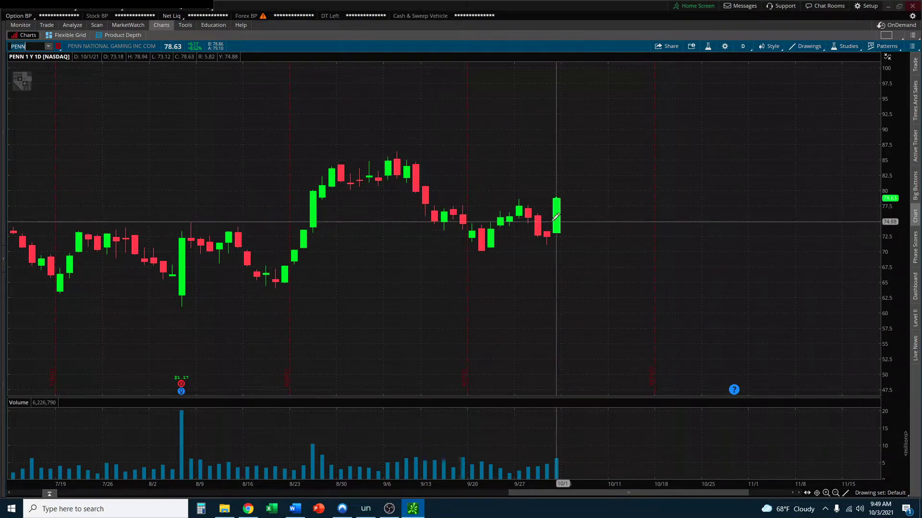
Examine PENN's late-August rally, September pullback and October 1 bar at several scales, ending on the full-year view
drag(321, 197, 640, 137)
right_click(640, 136)
click(658, 145)
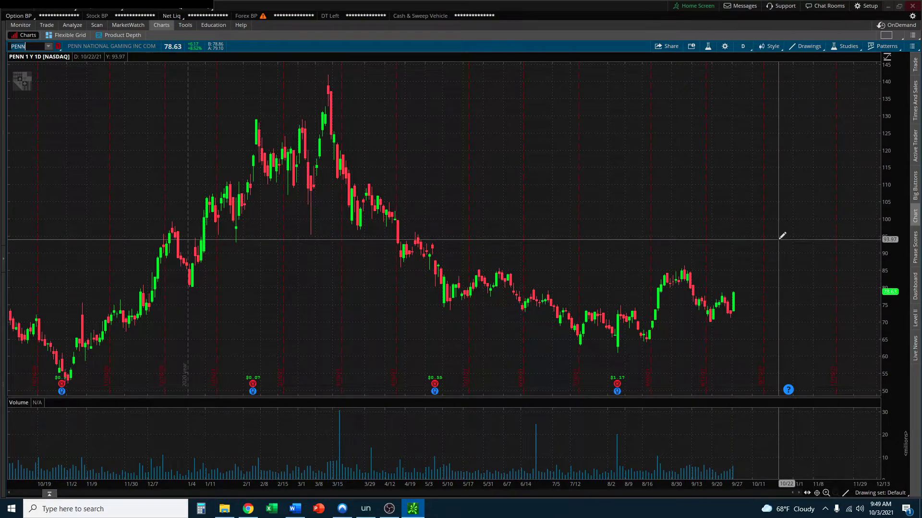
scroll(814, 251, up, 5)
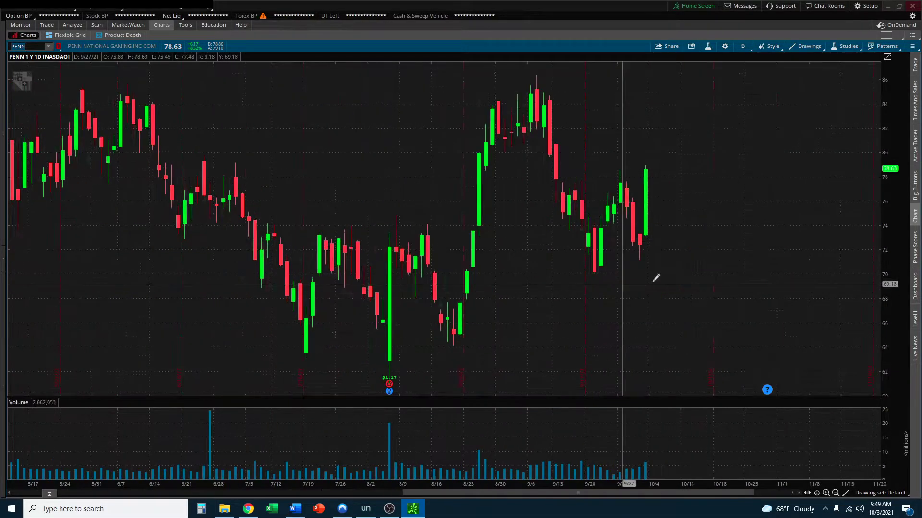
scroll(814, 166, down, 3)
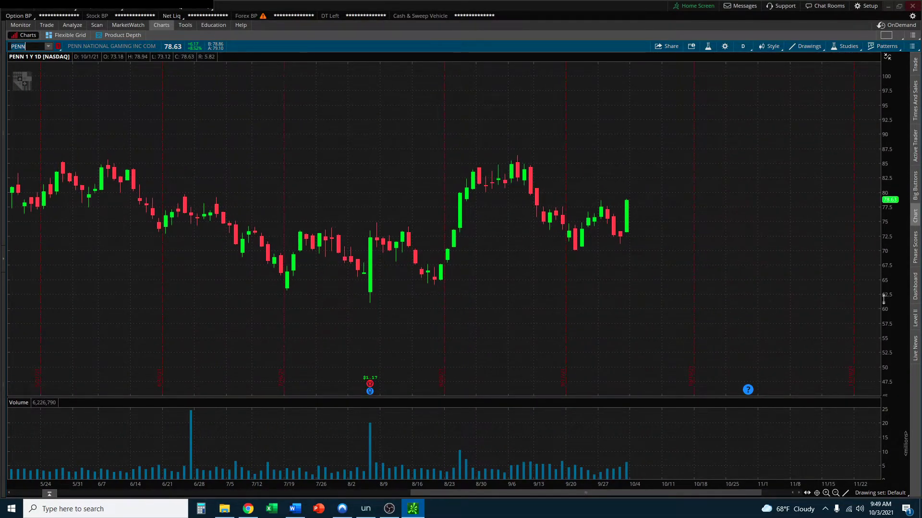
scroll(288, 188, up, 5)
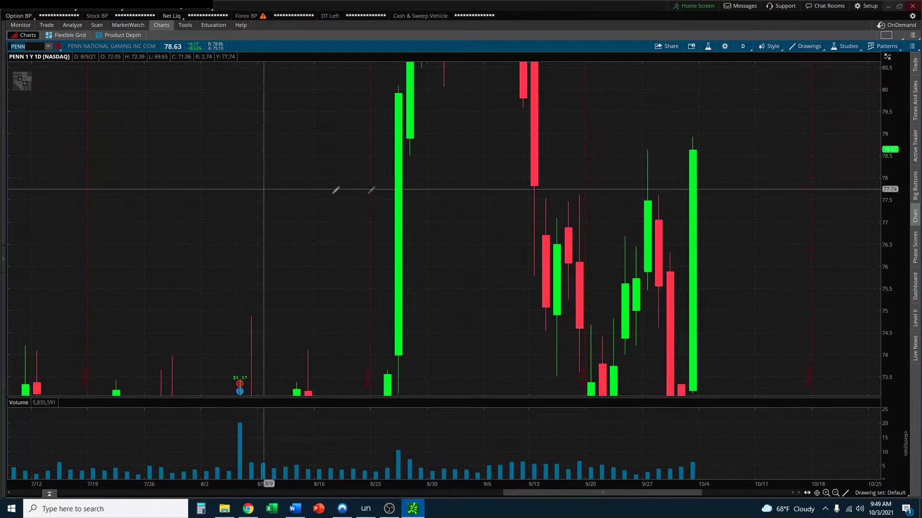
right_click(740, 123)
click(768, 132)
drag(770, 129, 456, 196)
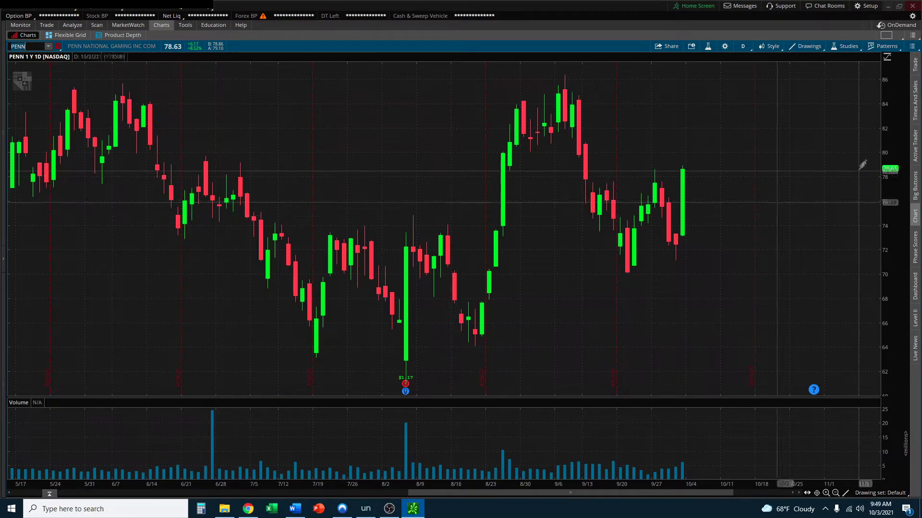
drag(901, 129, 825, 220)
drag(748, 253, 568, 214)
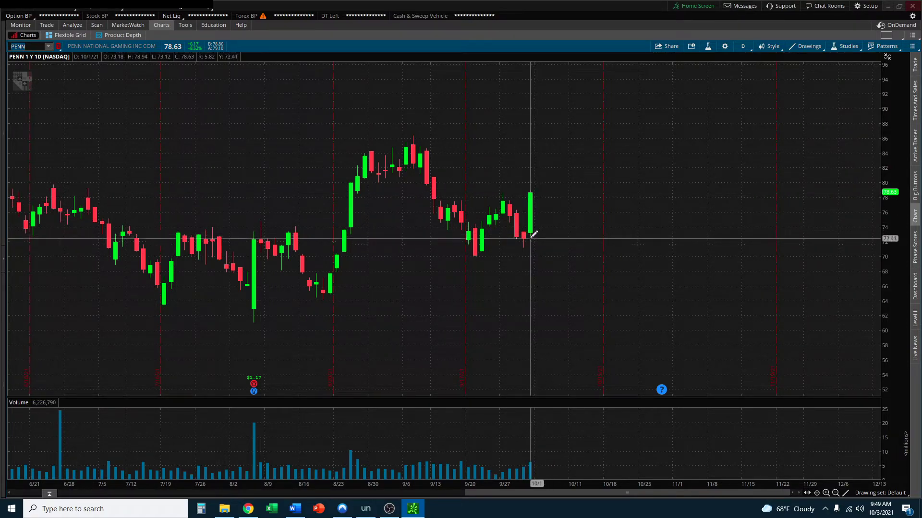
right_click(644, 155)
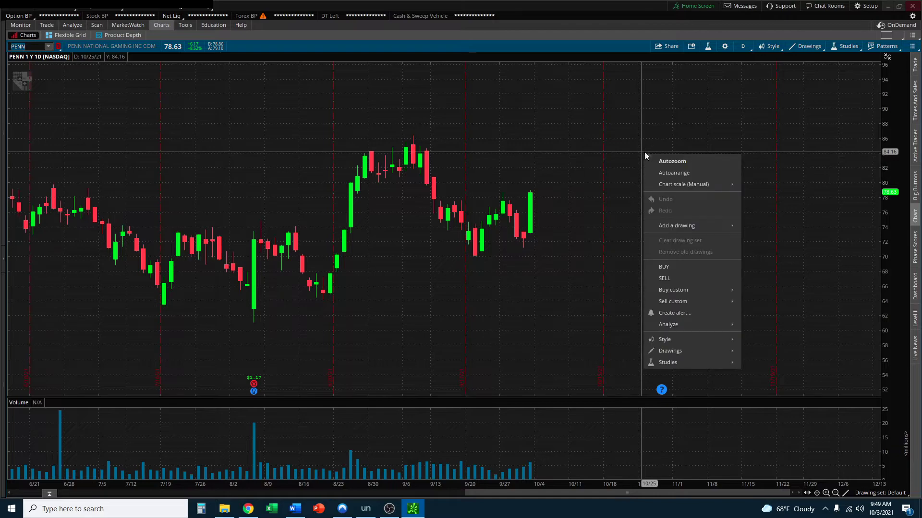
click(667, 162)
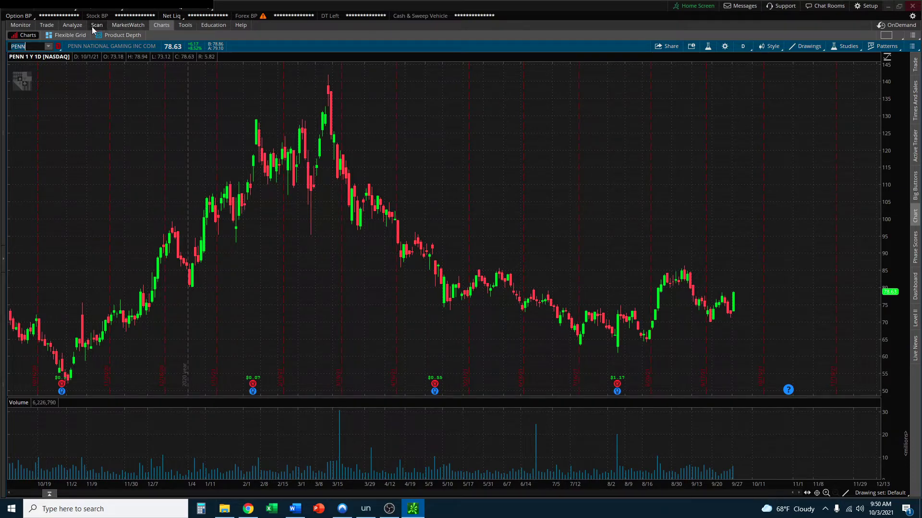
Load the SALM chart again and examine its price action from late February through October 1
text(S)
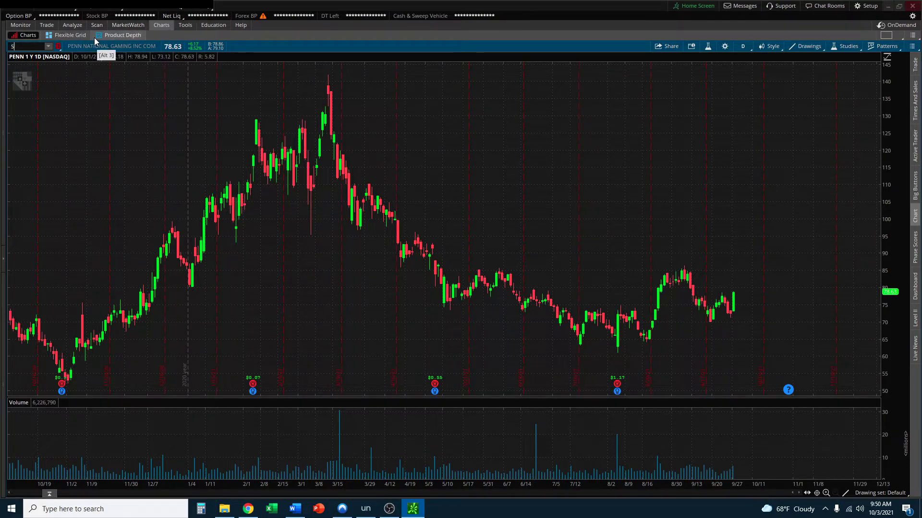
text(ALM)
key(Return)
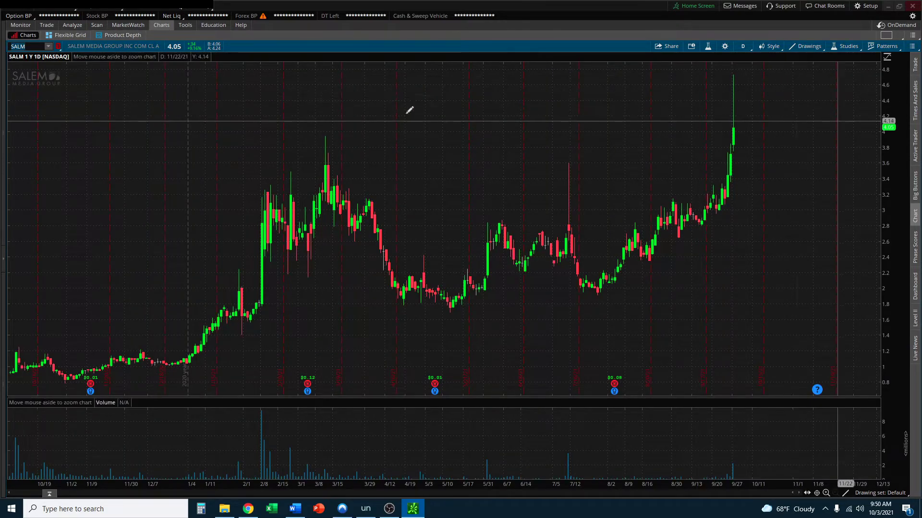
scroll(555, 216, up, 3)
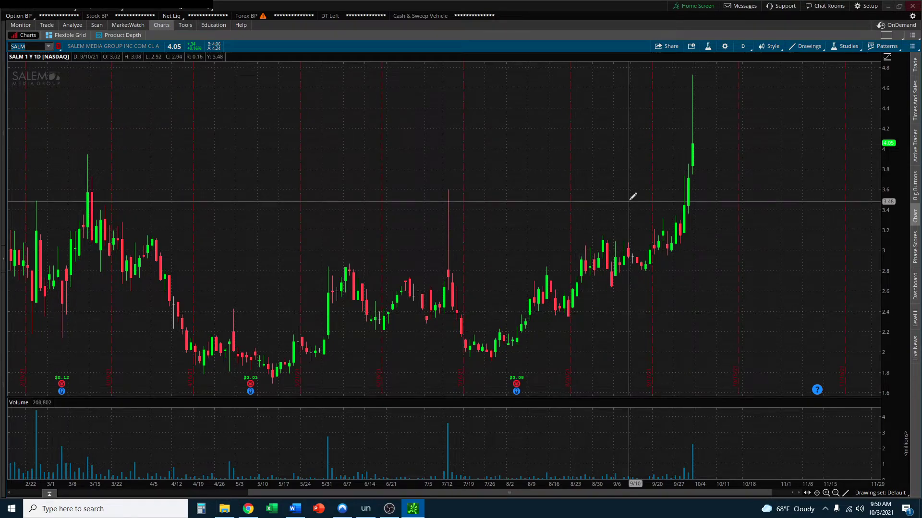
scroll(781, 160, up, 1)
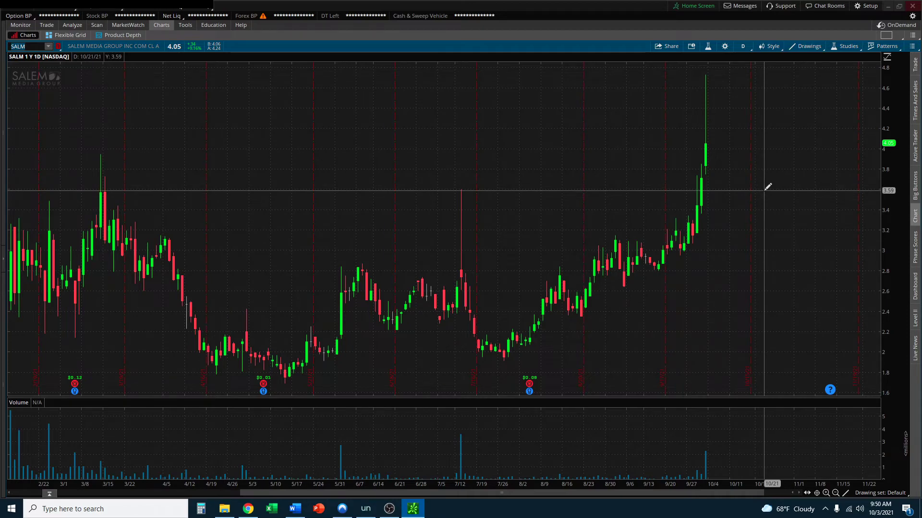
scroll(383, 209, down, 1)
scroll(383, 209, up, 1)
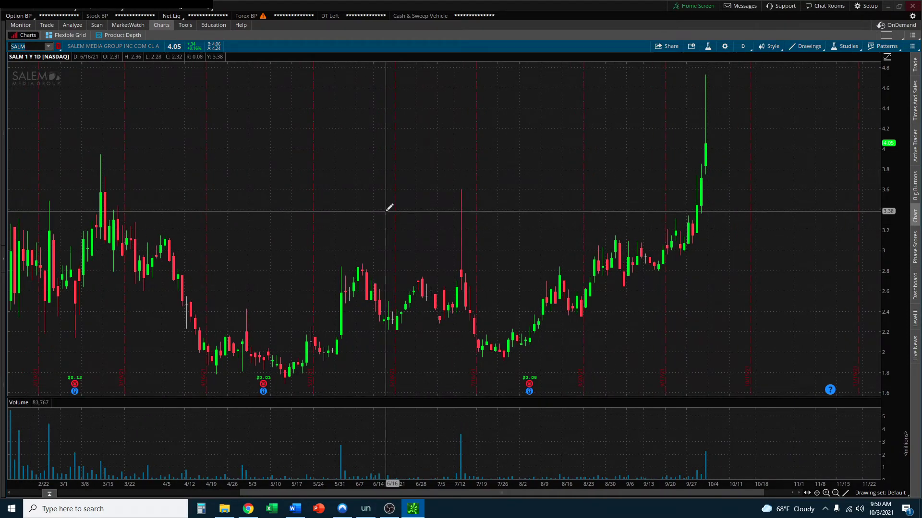